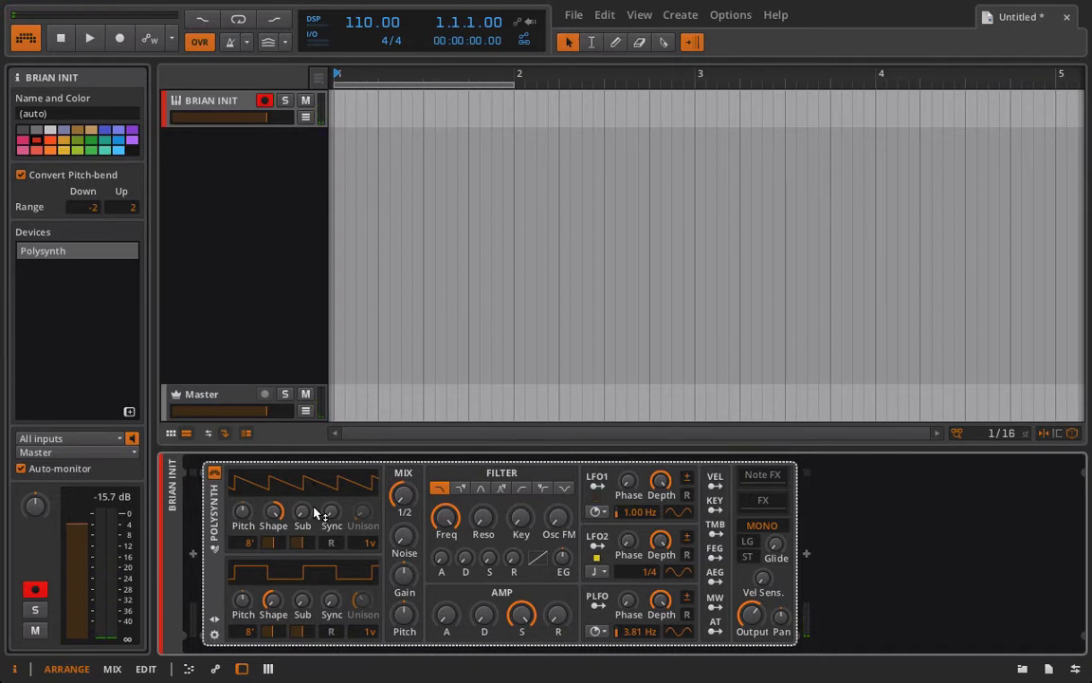
Set the Polysynth's OSC1 Sub level to 45% and the sub pulse width to 39%.
left_click_drag(302, 511, 301, 469)
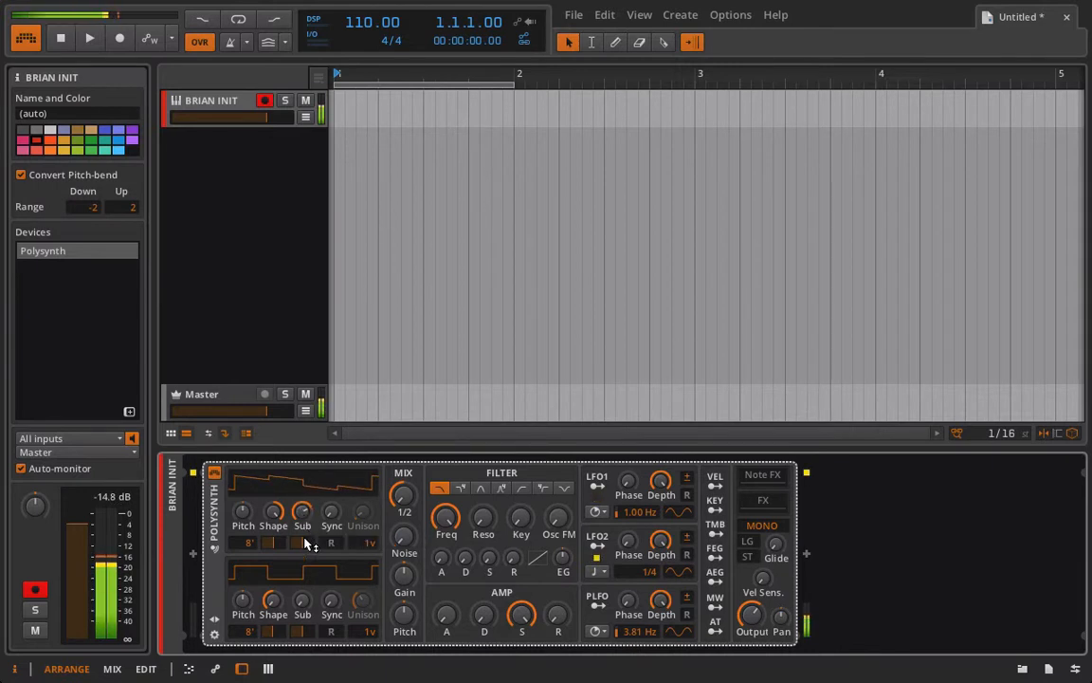
left_click_drag(304, 542, 340, 518)
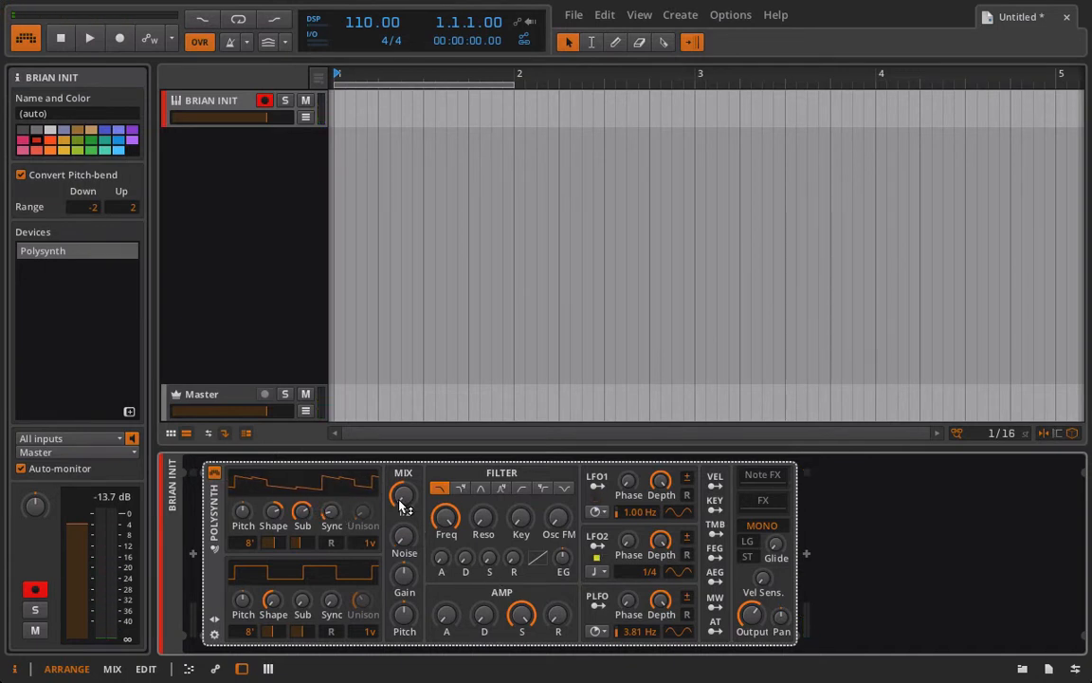
Set OSC1 Sync to 12.60 and shape to 73.0%, and lower the filter frequency to 2.22 kHz.
left_click_drag(442, 537, 442, 574)
left_click_drag(558, 527, 558, 482)
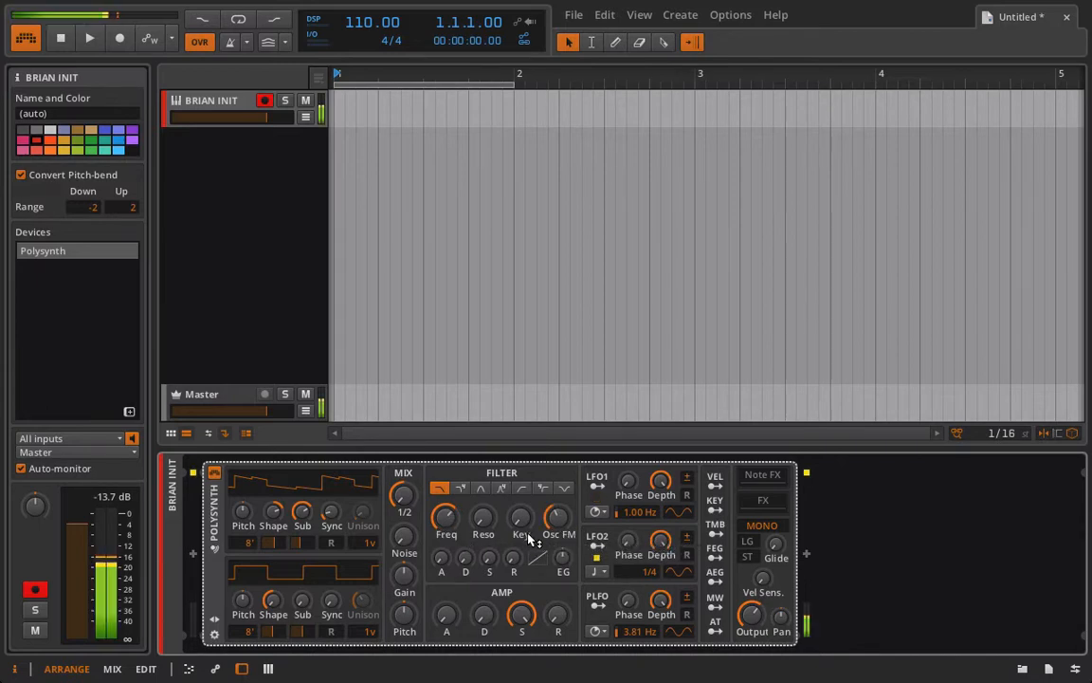
left_click_drag(331, 517, 331, 481)
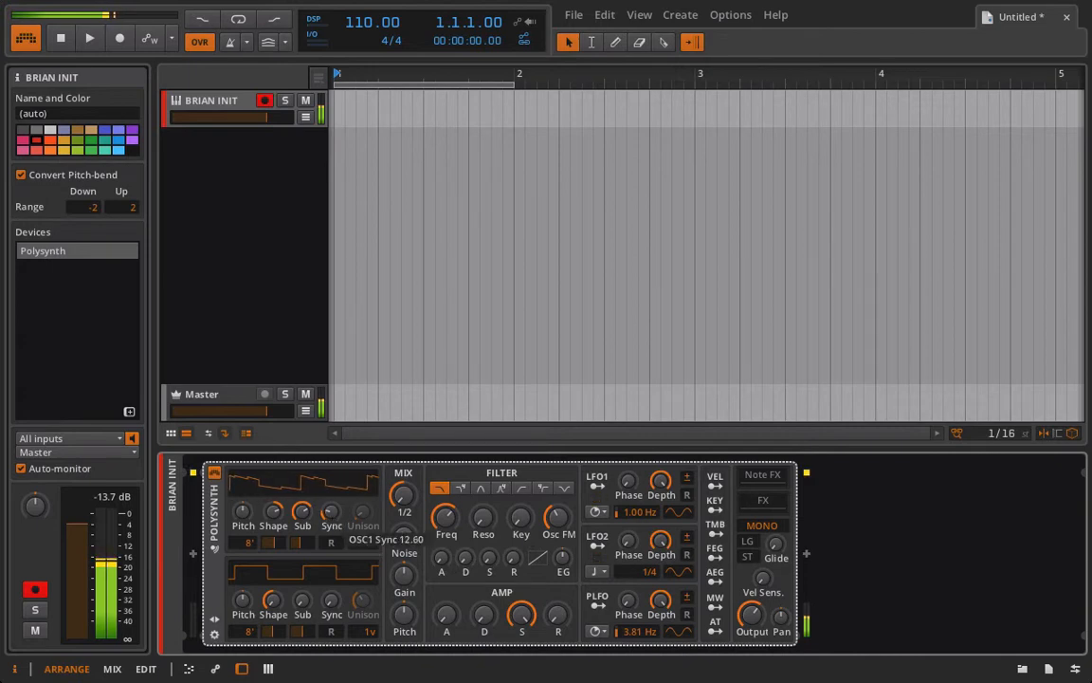
left_click_drag(273, 513, 273, 503)
left_click_drag(446, 520, 449, 528)
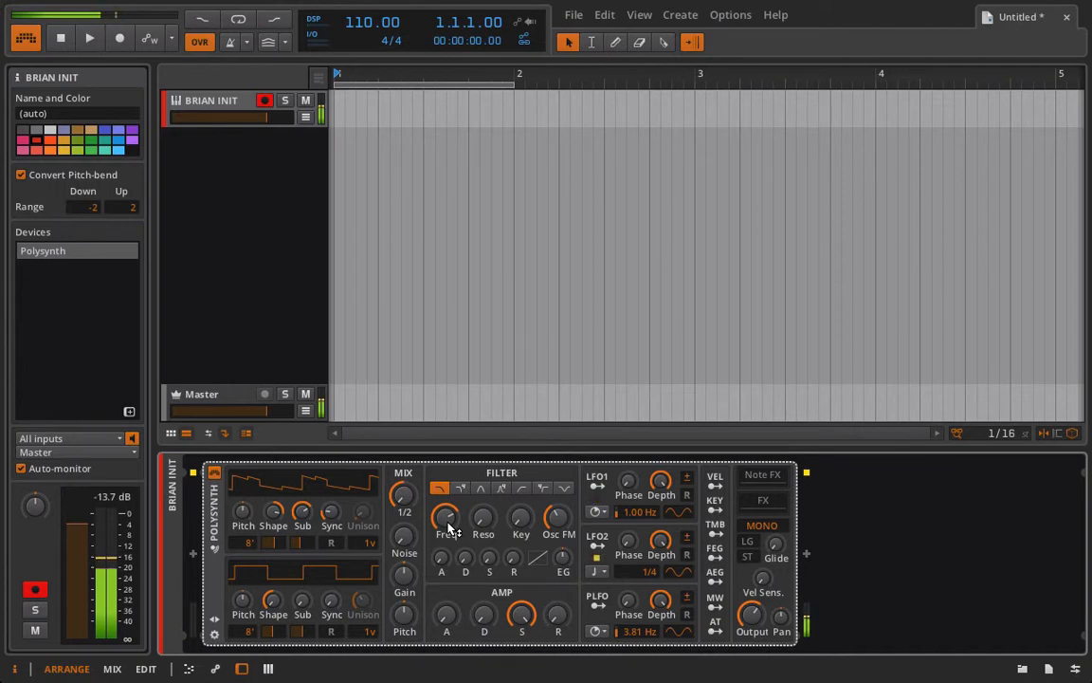
Set the filter frequency to about 3.95 kHz and reveal the Polysynth's FX chain.
left_click(446, 517)
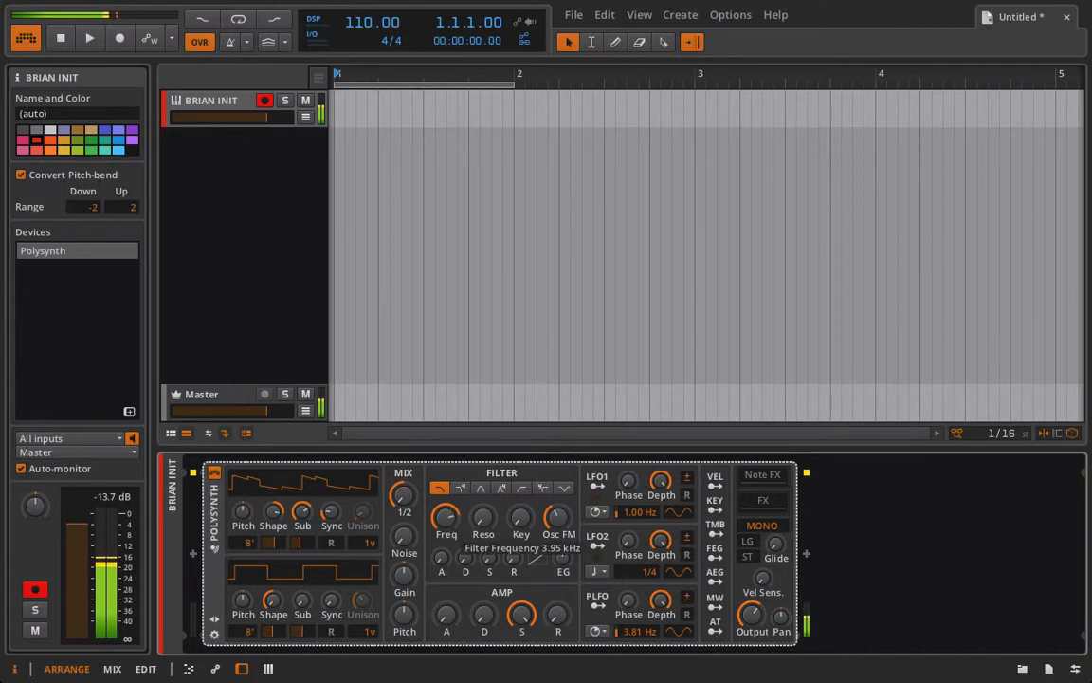
left_click_drag(446, 518, 449, 528)
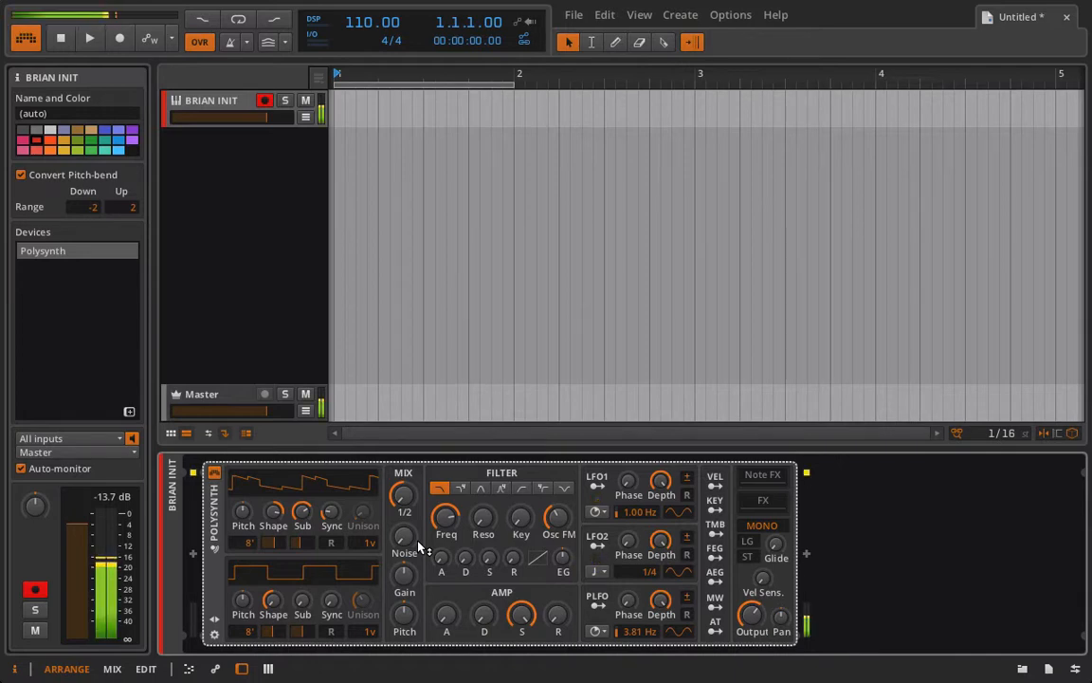
left_click(769, 503)
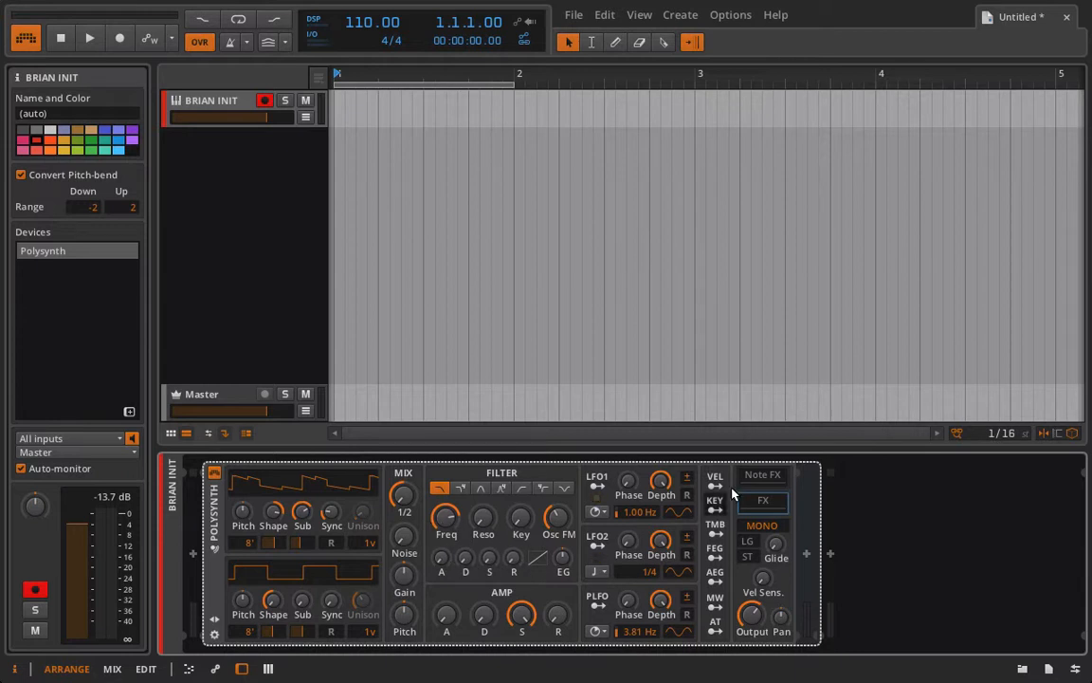
Add a Distortion to the FX chain with Symmetry at -74.0% and Drive about +22.1 dB.
left_click(807, 555)
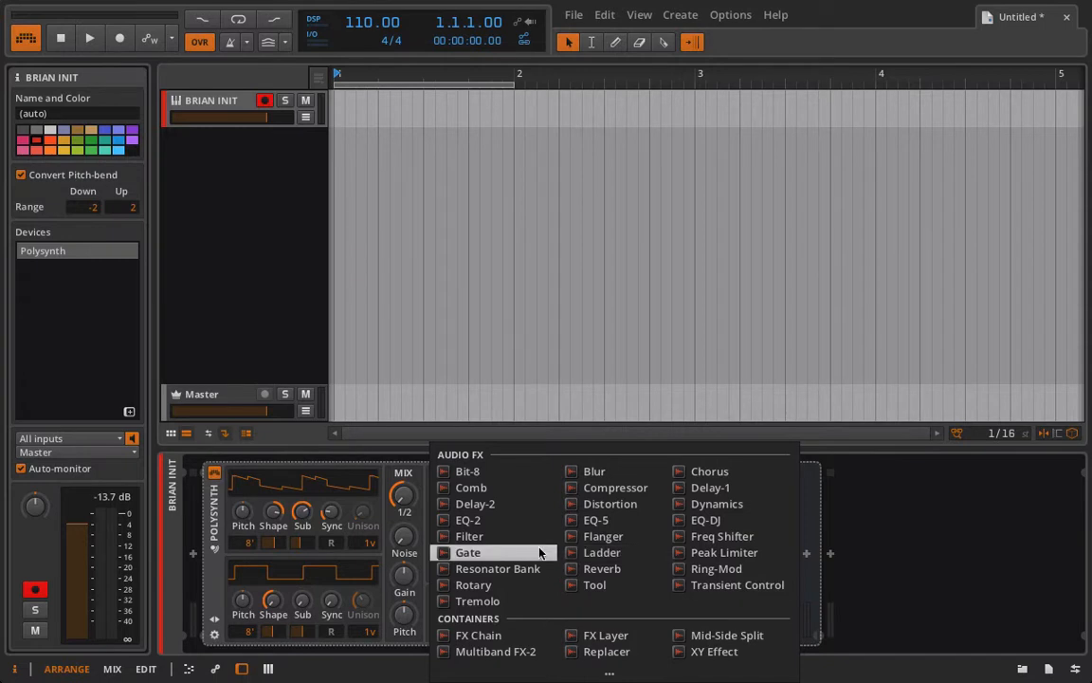
left_click(613, 505)
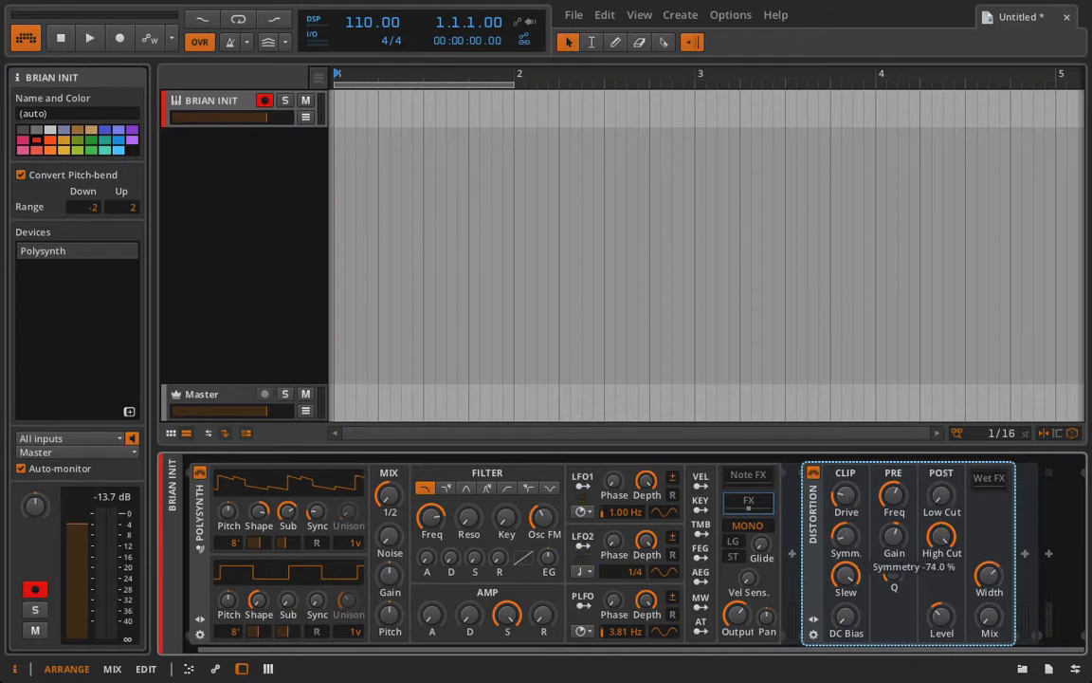
left_click_drag(848, 538, 849, 569)
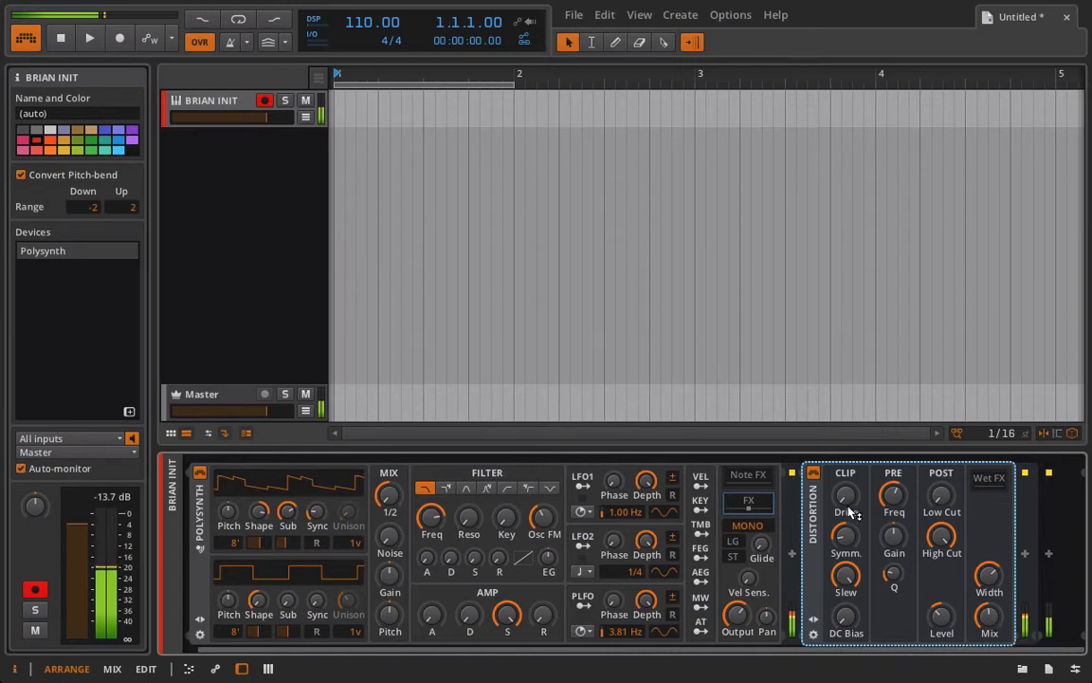
left_click_drag(845, 495, 846, 460)
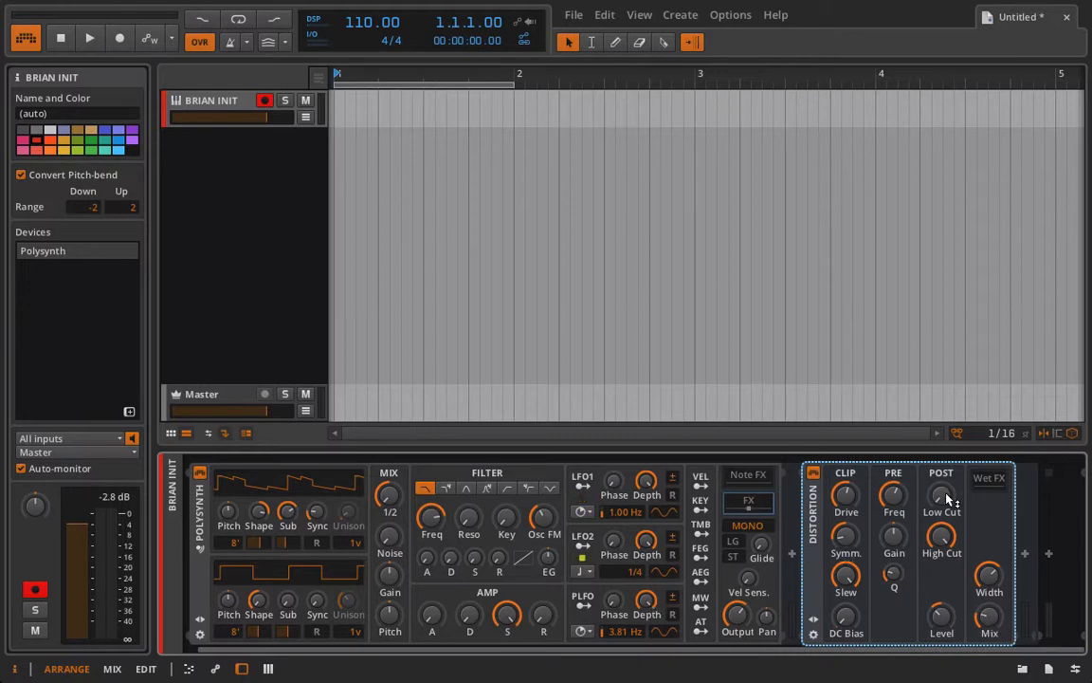
Add a band-pass Filter in the Distortion's wet chain with 0 dB pre gain and 1.12 kHz cutoff.
left_click(987, 478)
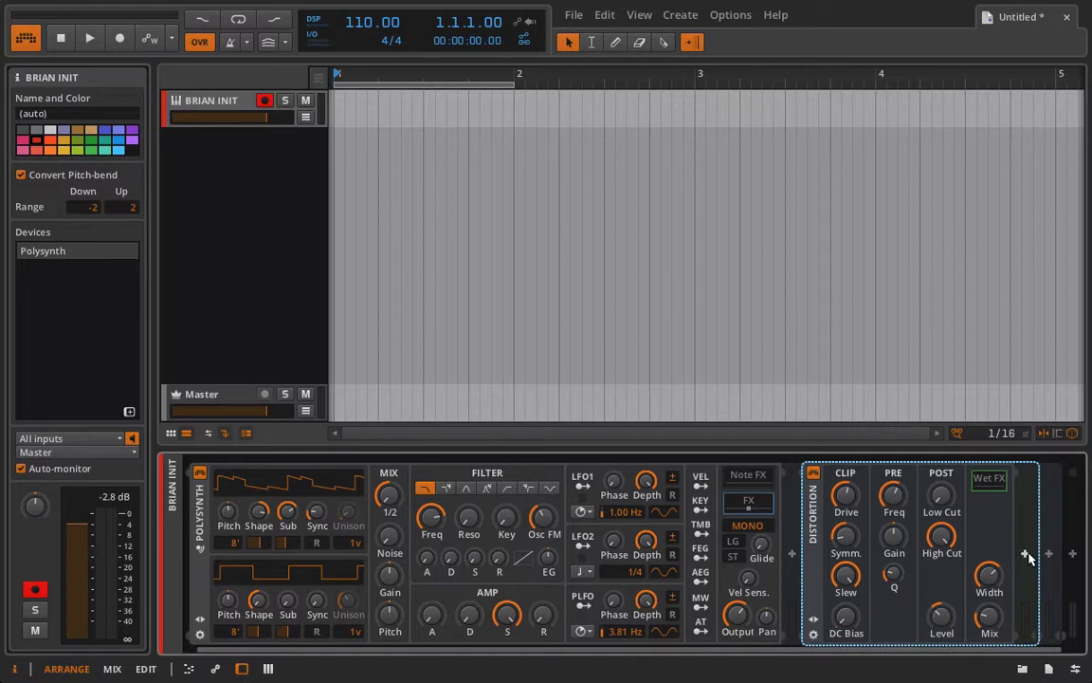
left_click(1025, 553)
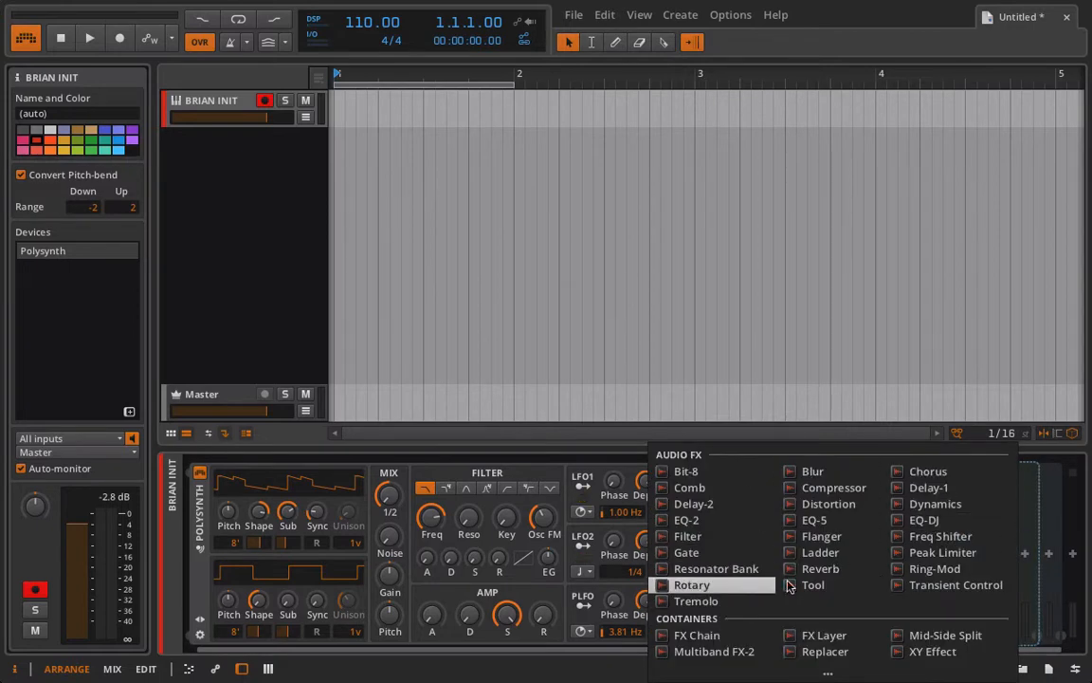
left_click(726, 535)
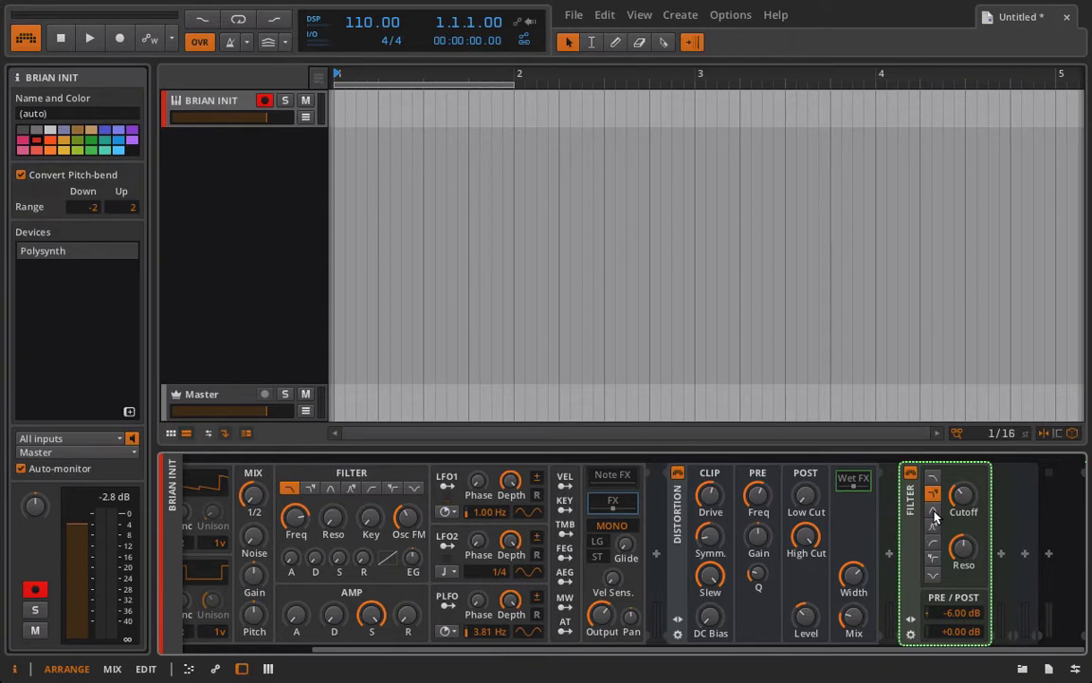
left_click(934, 512)
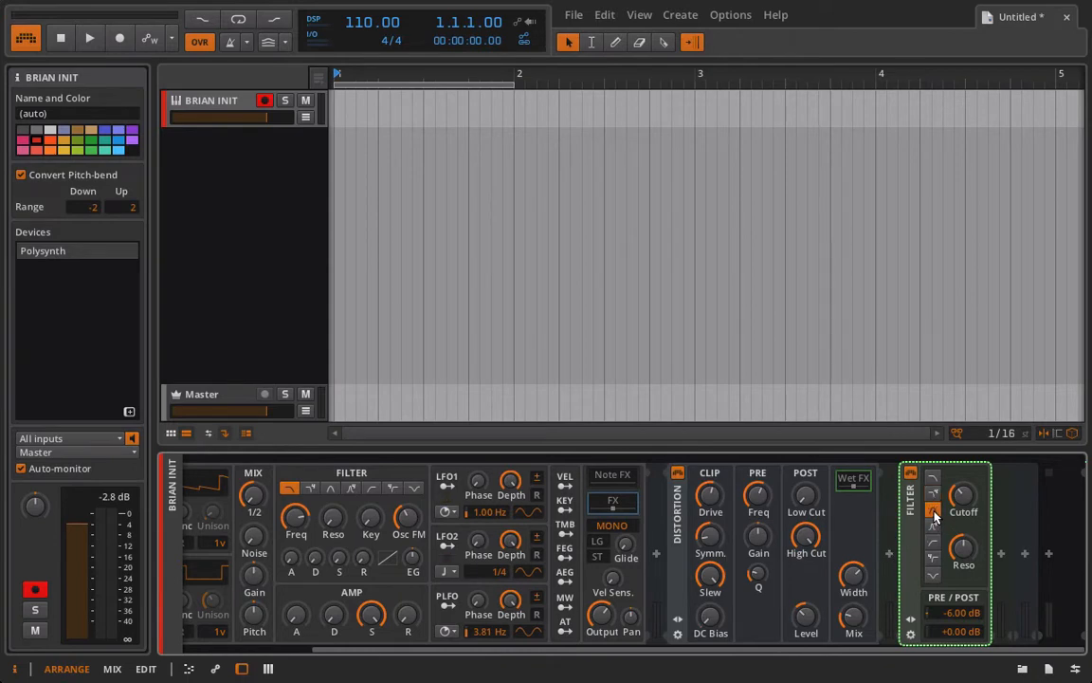
double_click(954, 614)
type("0")
key("Return")
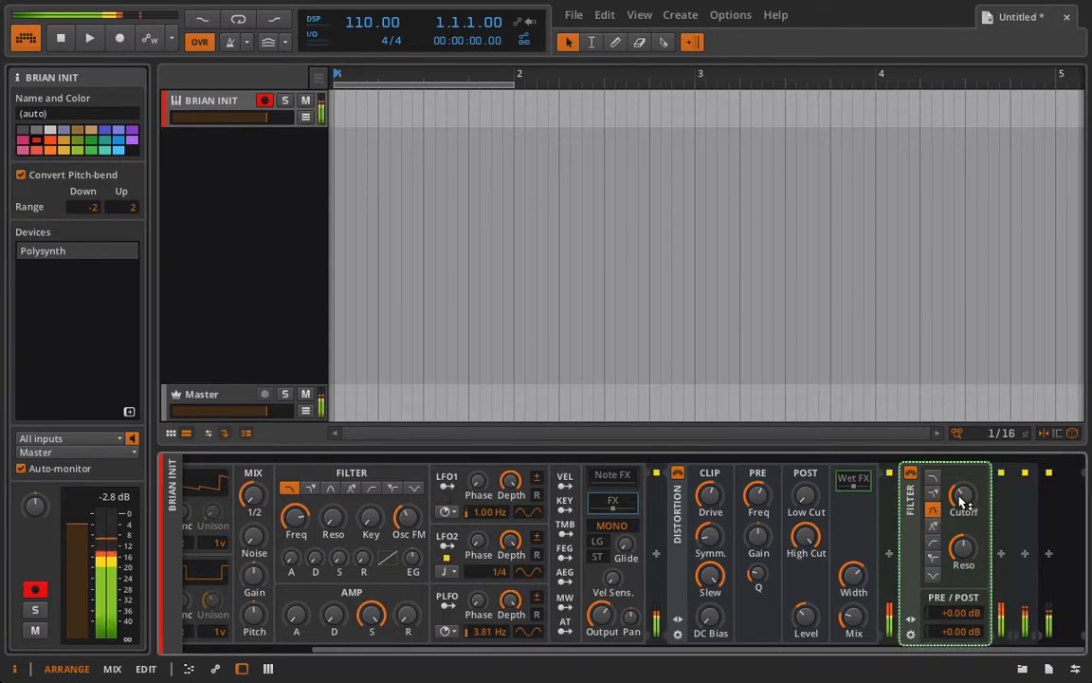
mouse_move(959, 501)
left_mouse_down()
mouse_move(959, 455)
mouse_move(959, 478)
left_mouse_up()
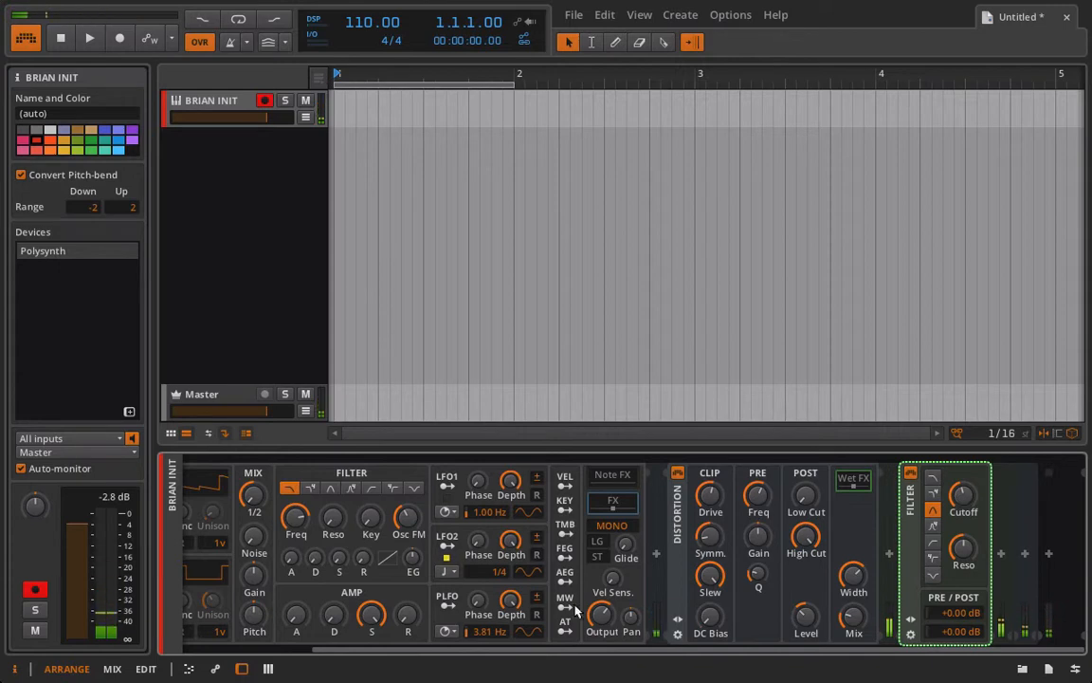
Route LFO1 to the Filter cutoff, slow LFO1 to 0.10 Hz, and drop cutoff to 290 Hz.
left_click(454, 485)
left_click_drag(960, 489, 959, 474)
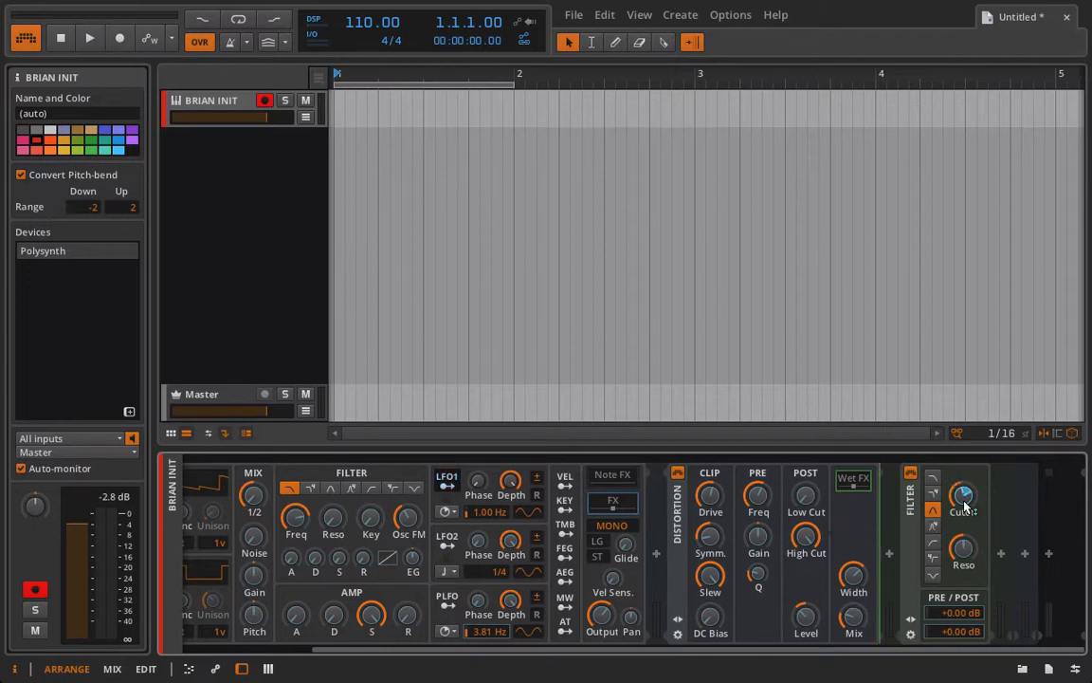
left_click(439, 484)
left_click_drag(485, 509, 485, 559)
left_click_drag(963, 496, 961, 559)
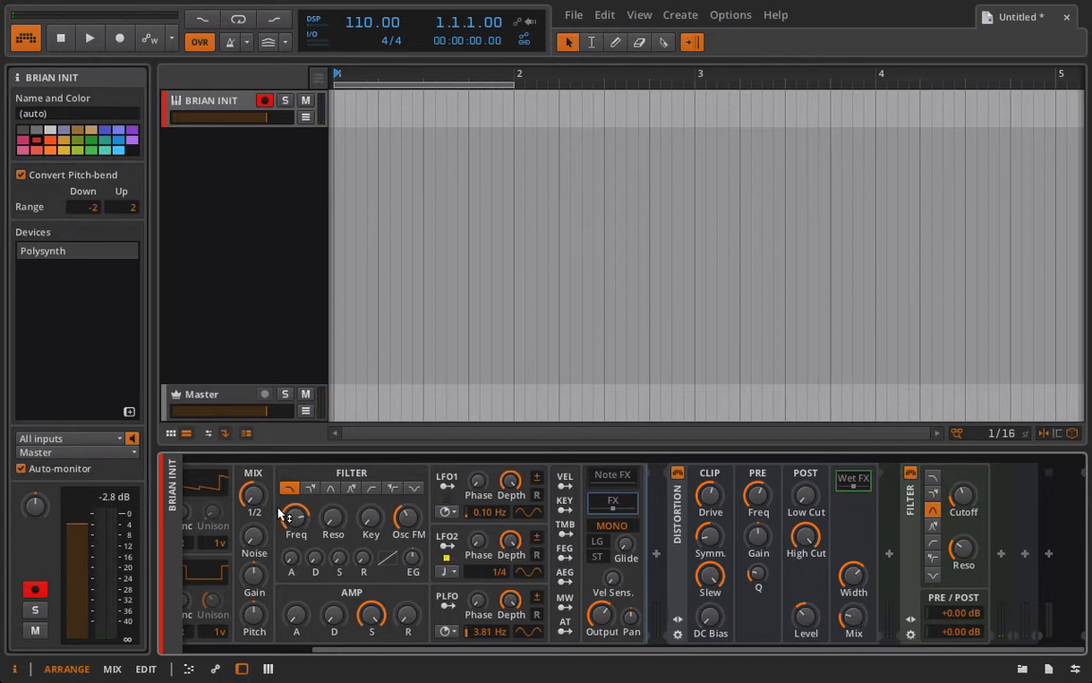
scroll(861, 488, "left", 3)
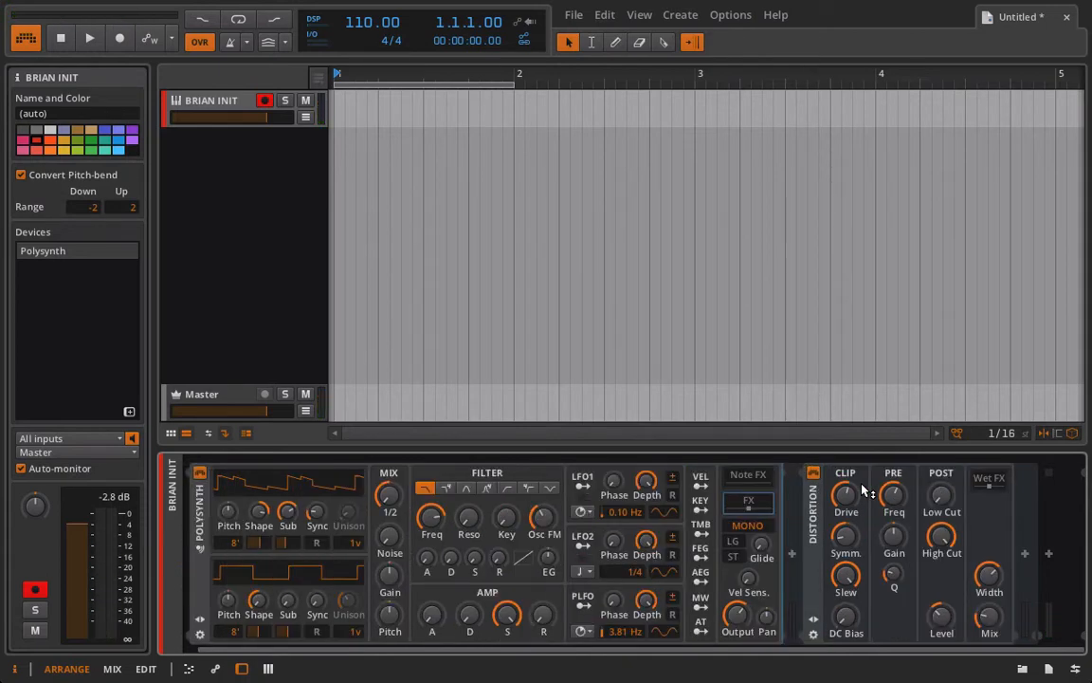
Insert a Ladder after the Distortion in NOTCH mode with 76% resonance and 2.00 kHz frequency.
left_click(1023, 555)
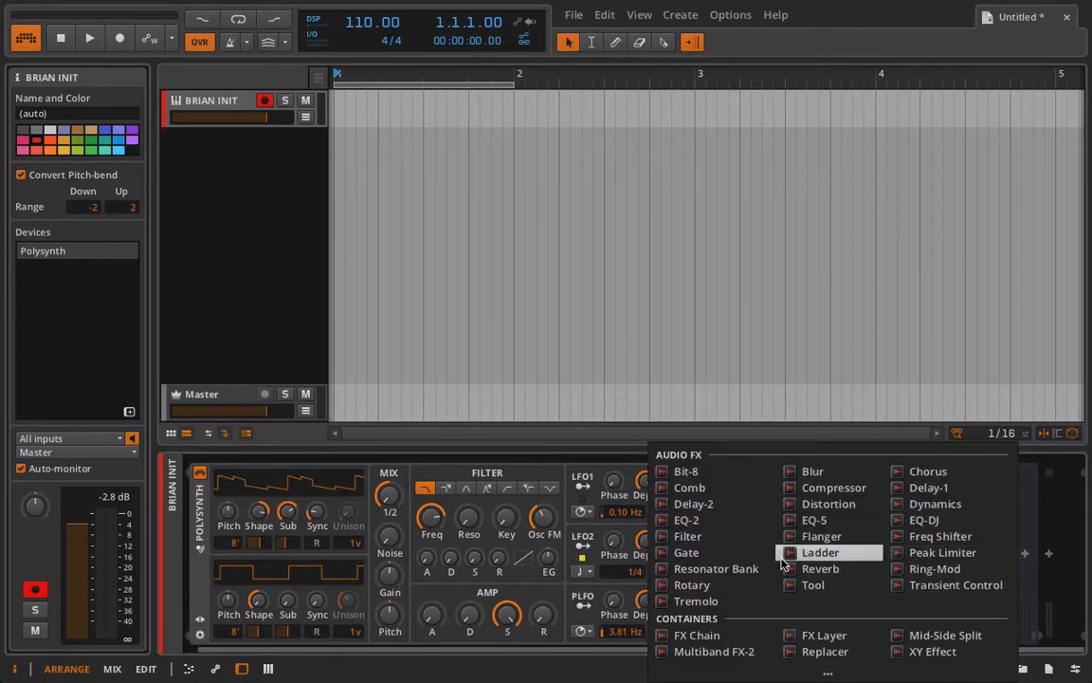
left_click(820, 553)
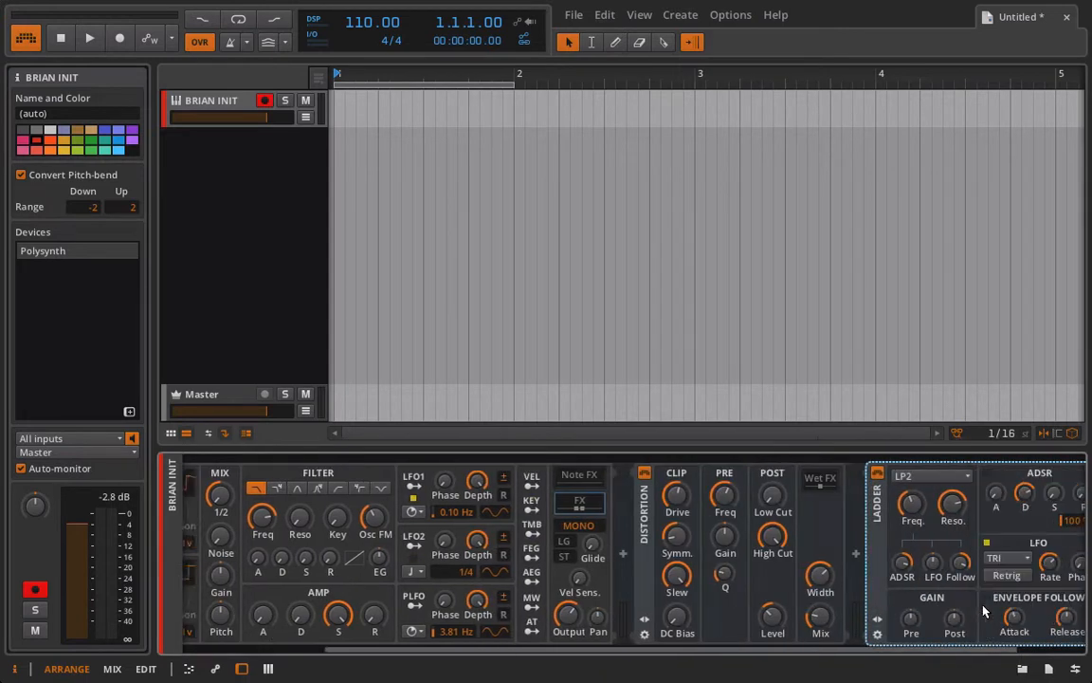
left_click(828, 477)
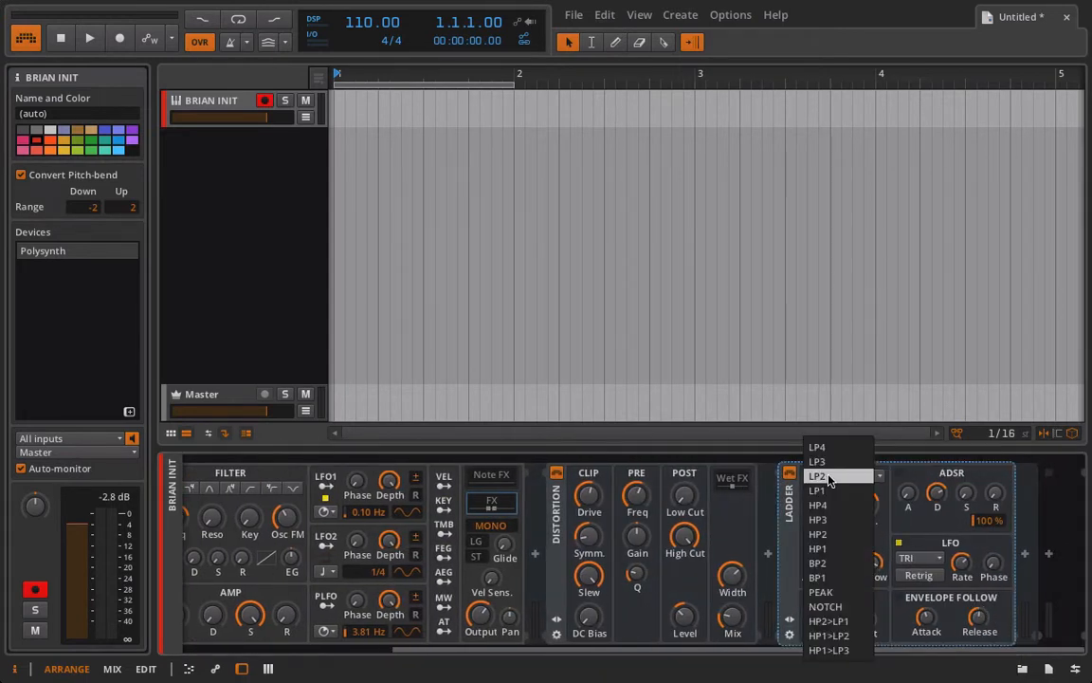
left_click(825, 606)
left_click_drag(865, 517, 824, 495)
mouse_move(825, 503)
left_mouse_down()
mouse_move(825, 437)
mouse_move(839, 506)
mouse_move(824, 531)
mouse_move(823, 493)
mouse_move(823, 531)
mouse_move(821, 509)
left_mouse_up()
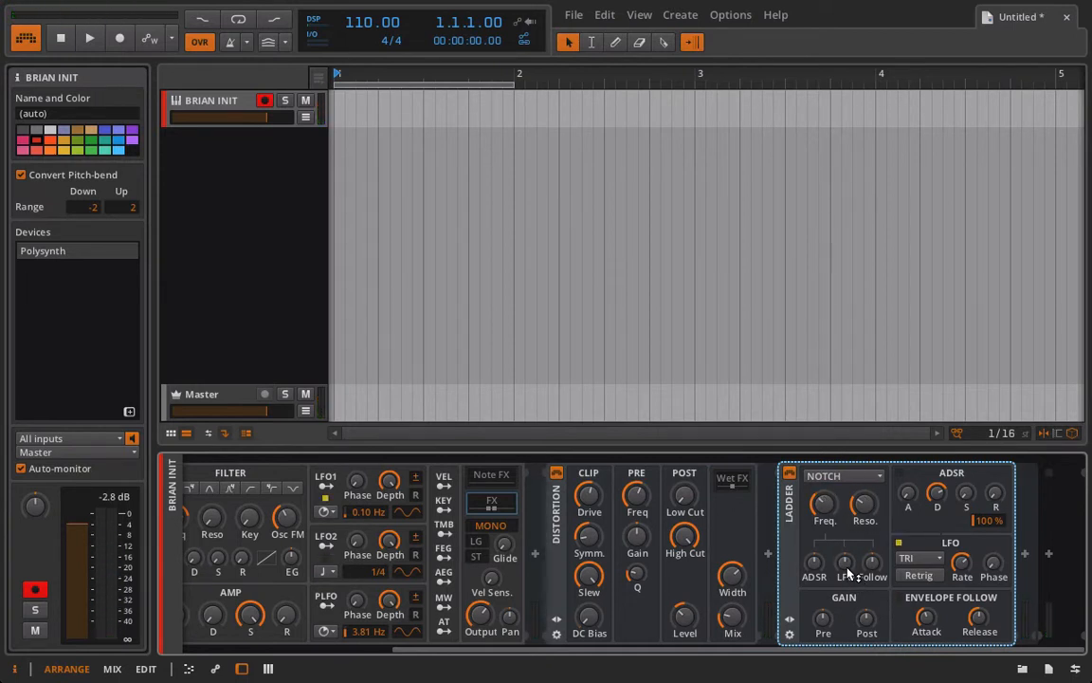
Add LFO modulation to the Ladder frequency, set the LFO rate to 0.90 Hz, and turn Retrig off.
left_click_drag(847, 569, 846, 539)
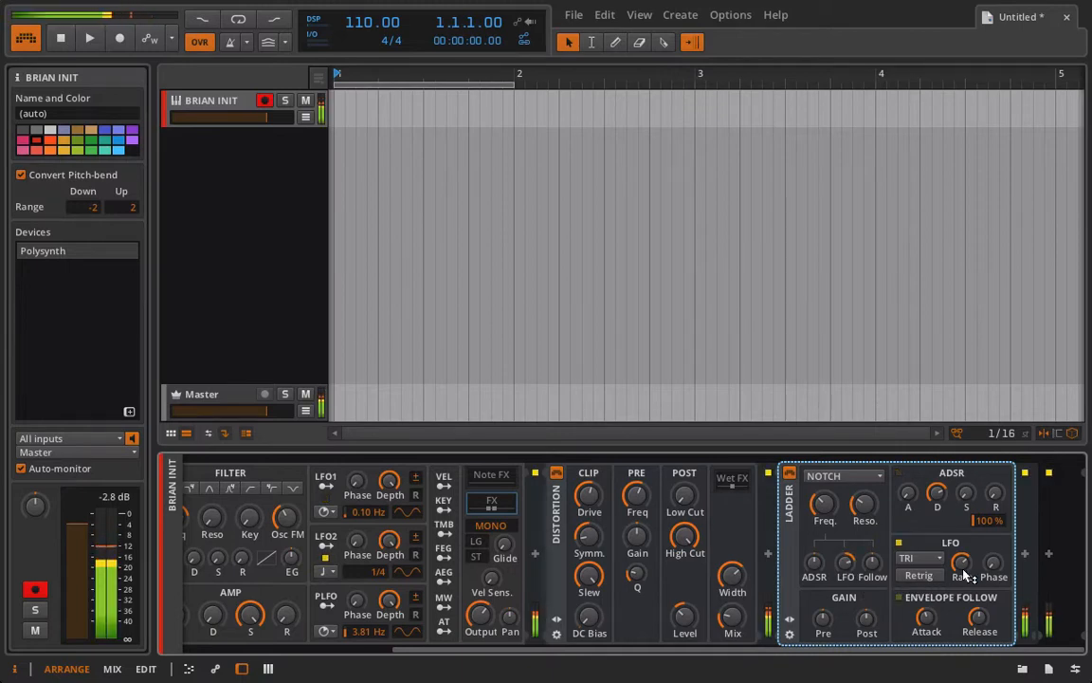
left_click_drag(963, 570, 963, 592)
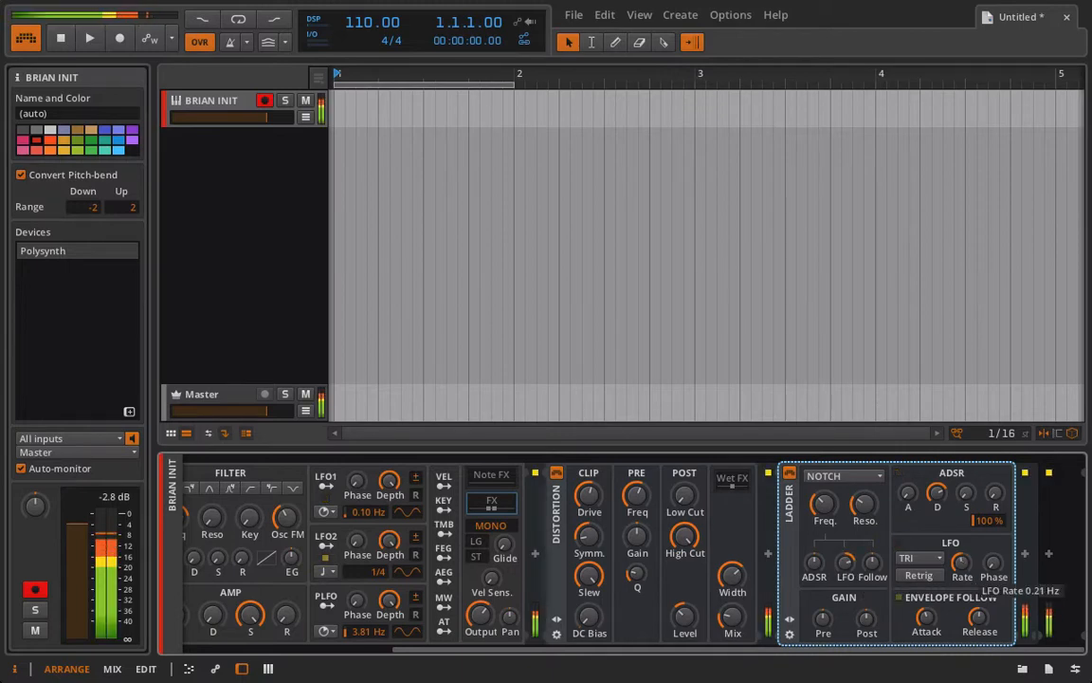
left_click(932, 575)
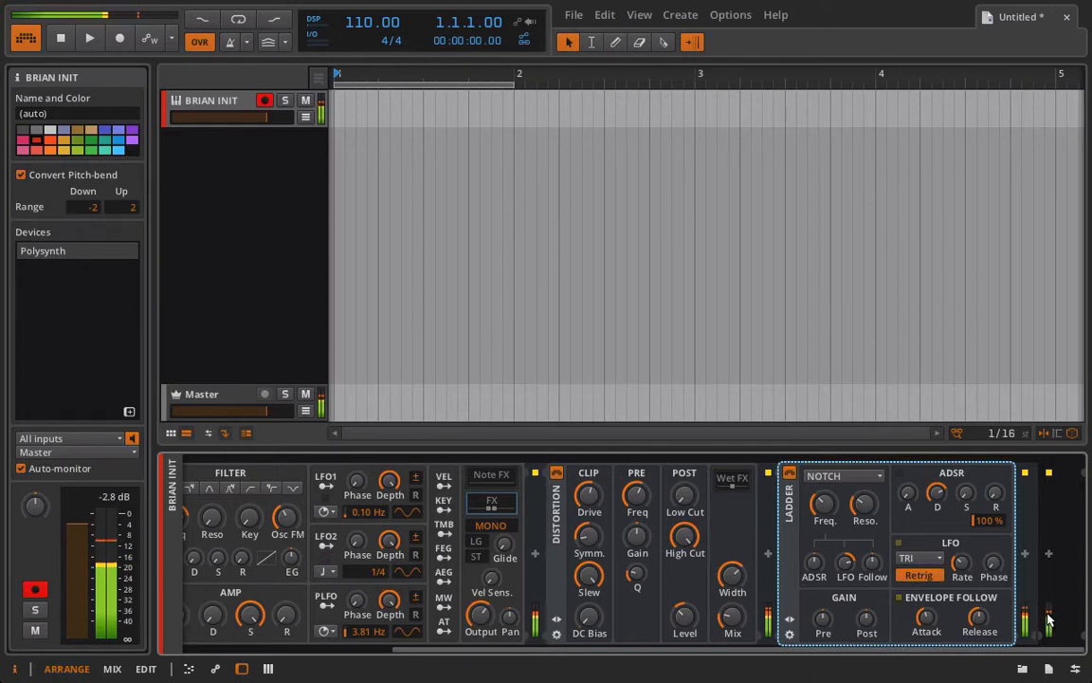
left_click_drag(962, 568, 962, 570)
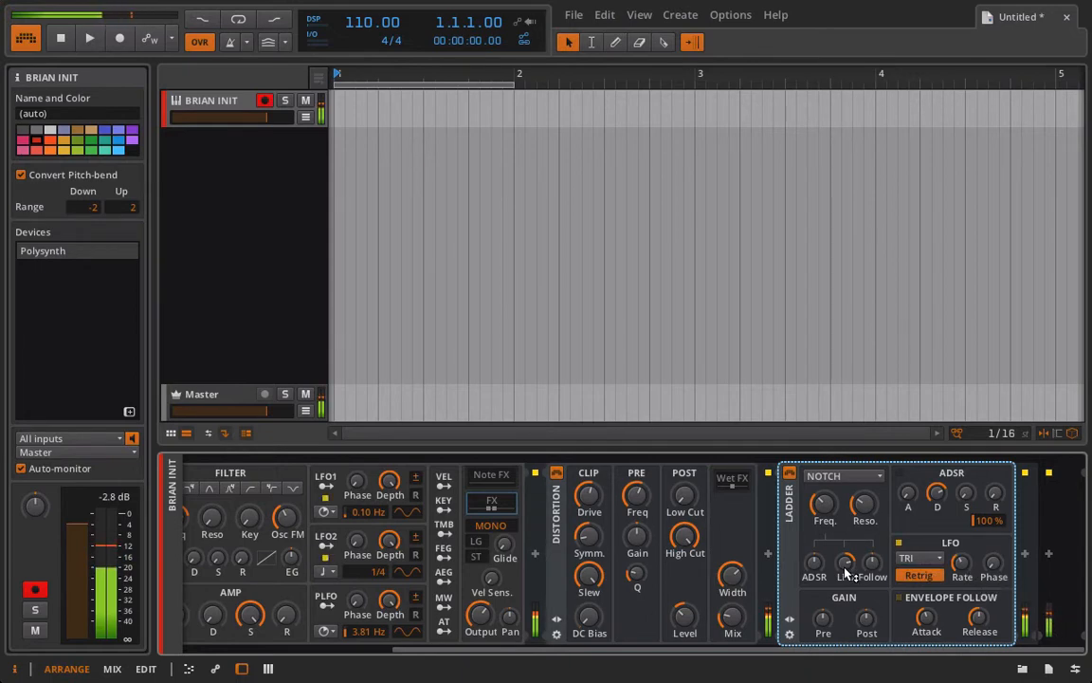
left_click_drag(843, 567, 844, 561)
left_click_drag(994, 564, 1008, 566)
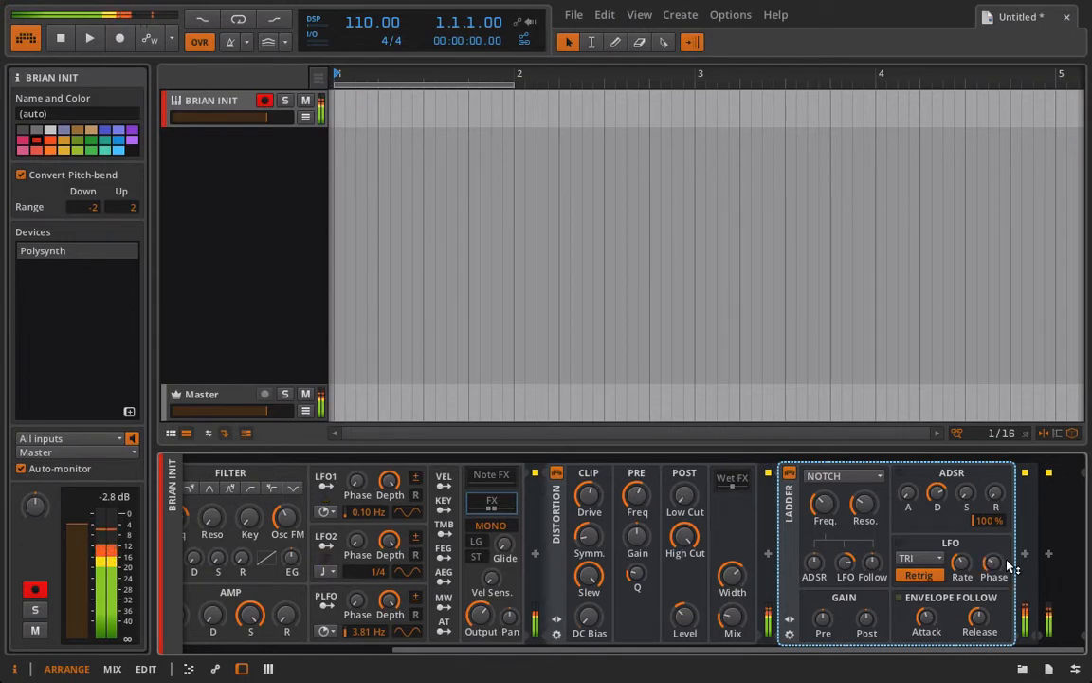
left_click(925, 576)
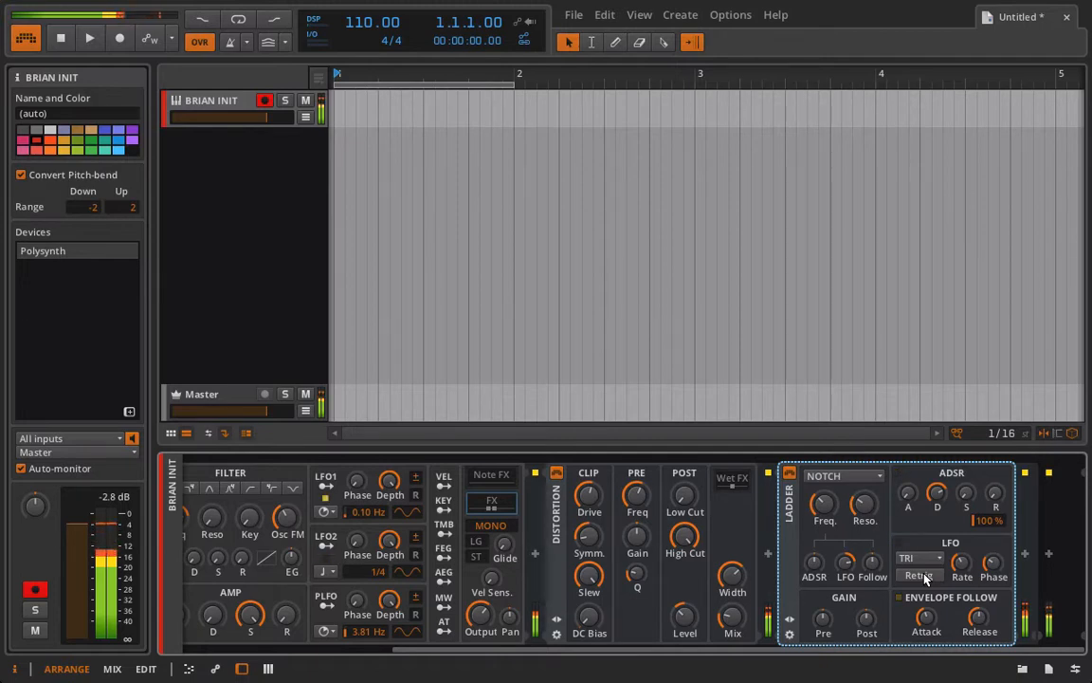
left_click_drag(960, 561, 961, 561)
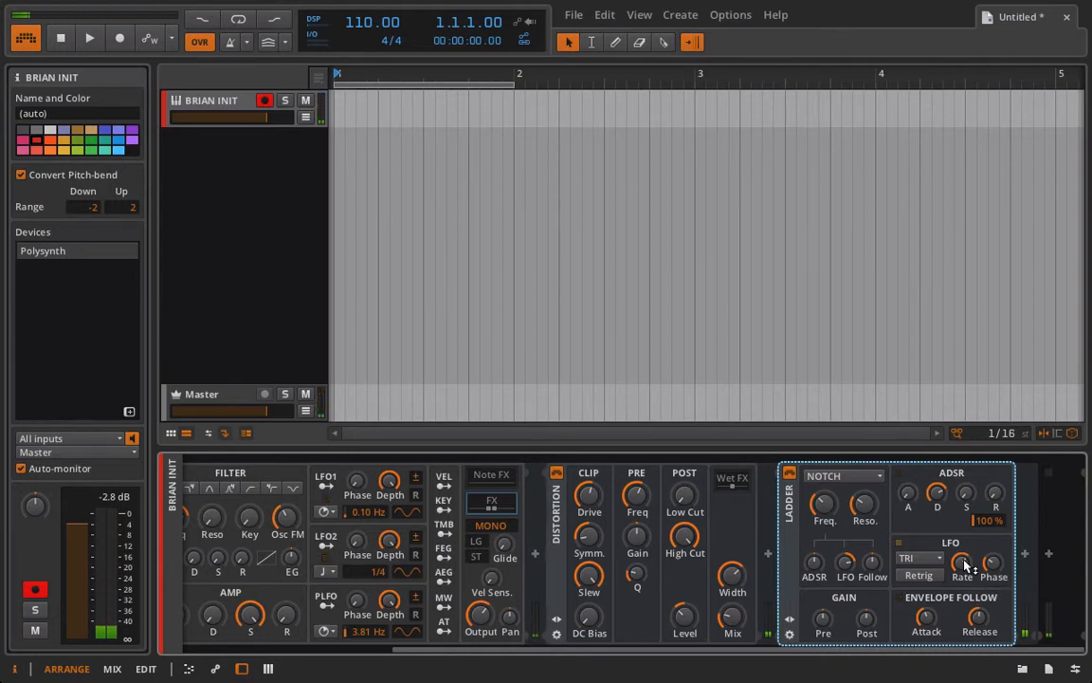
Add a Filter after the Ladder with a new type, 0 dB pre gain, cutoff near 1.17 kHz, higher resonance.
left_click(1026, 555)
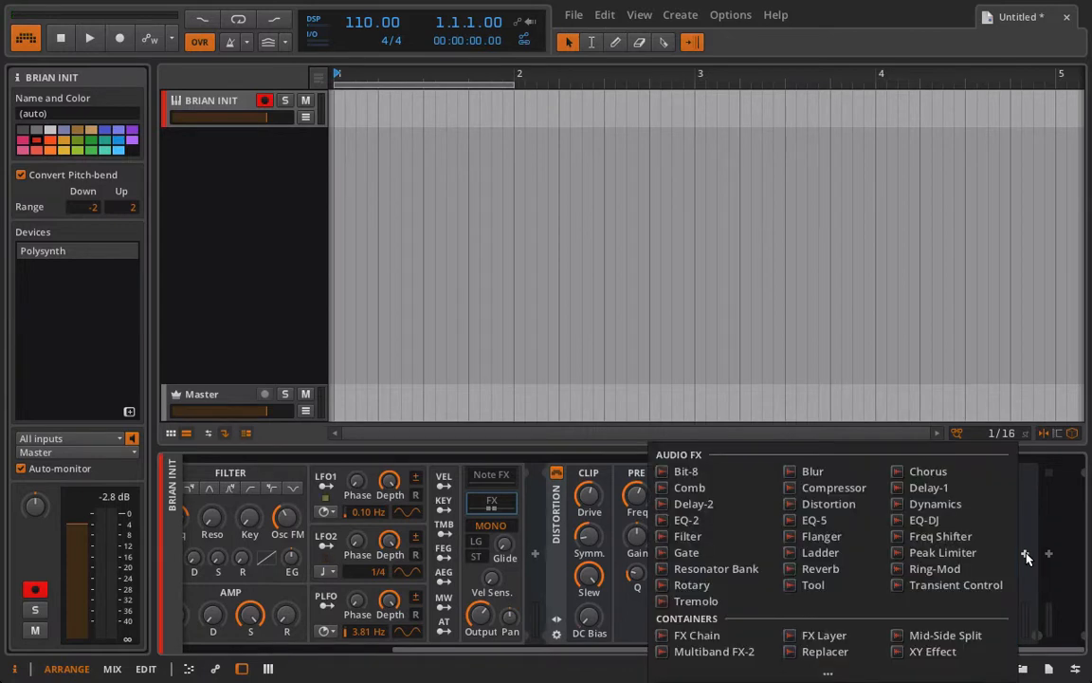
left_click(714, 537)
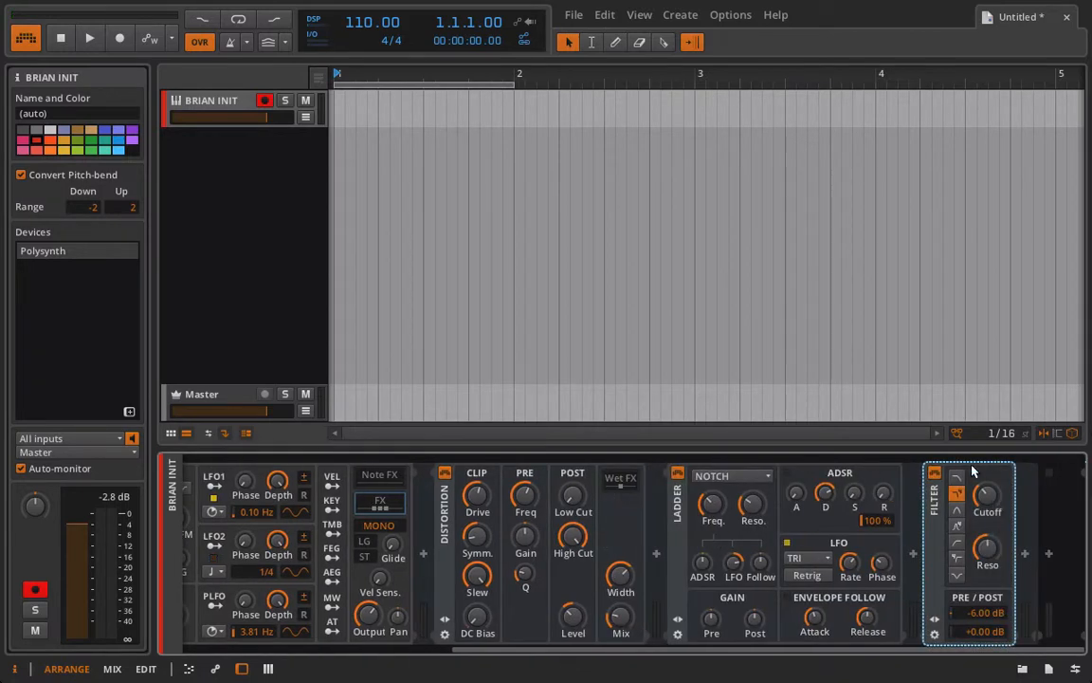
left_click(956, 476)
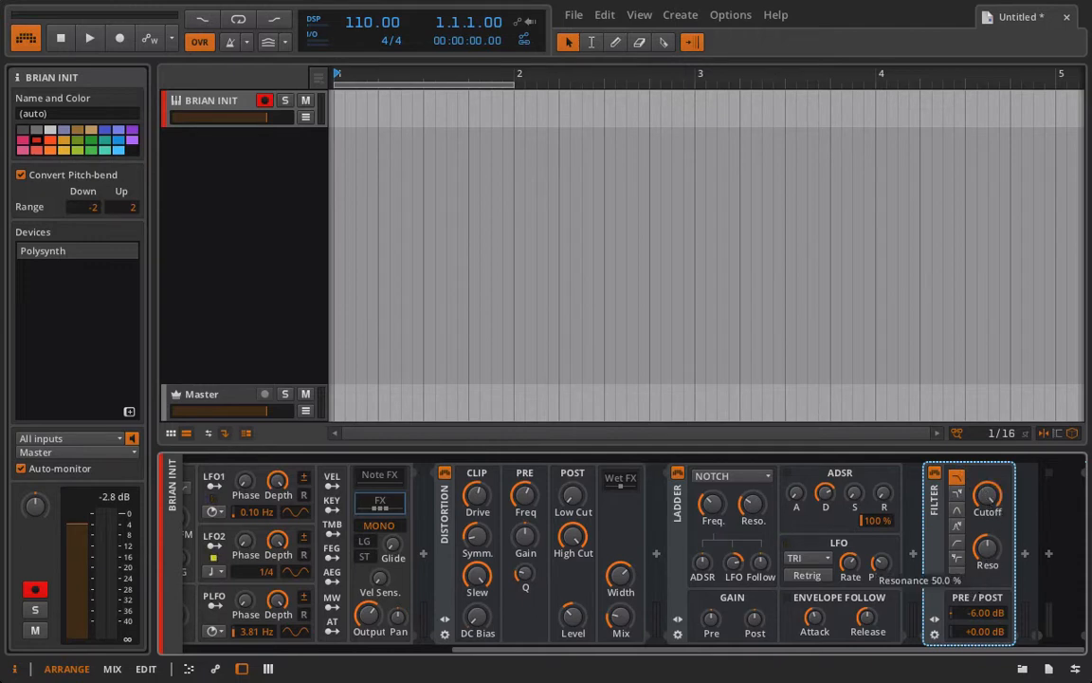
left_click_drag(988, 496, 989, 528)
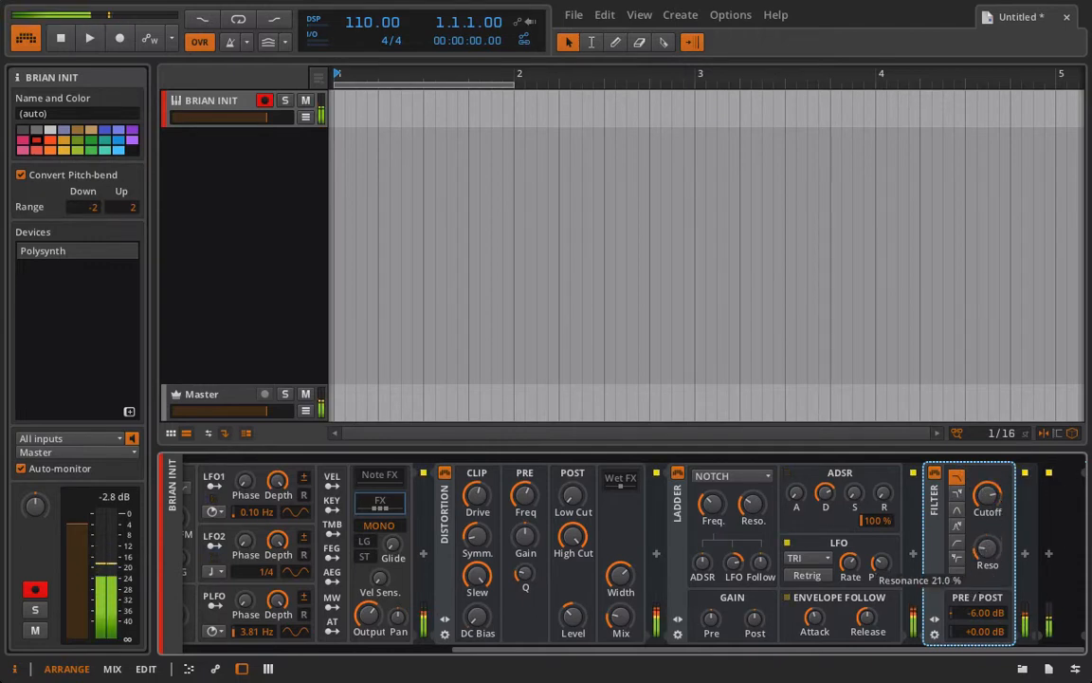
double_click(986, 613)
key("Escape")
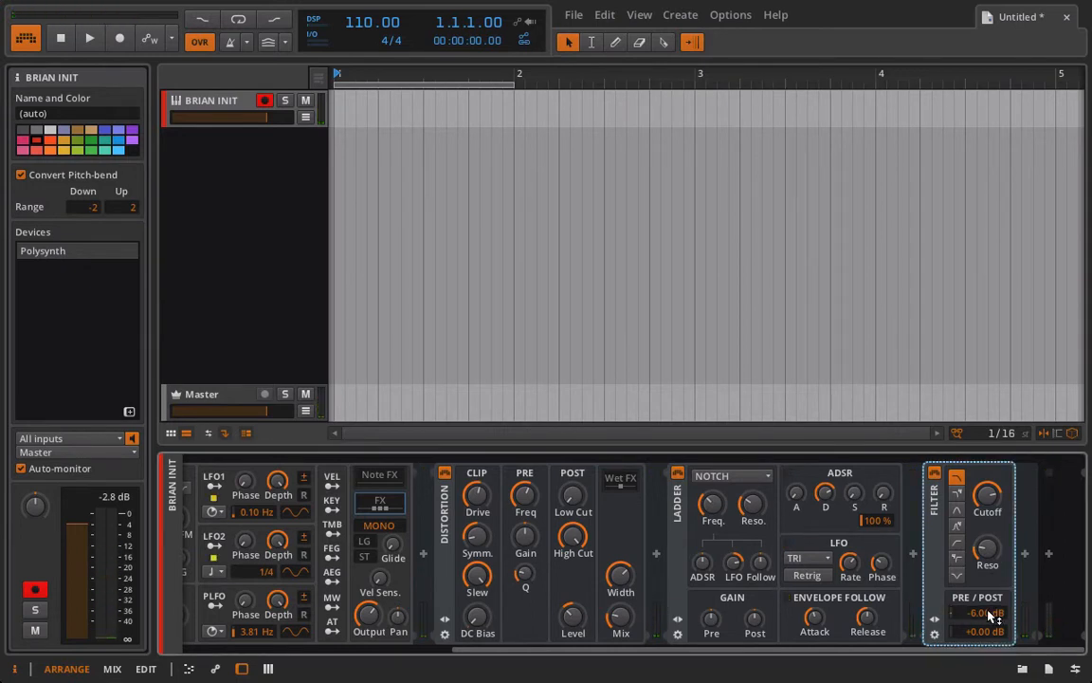
double_click(989, 615)
type("0")
key("Return")
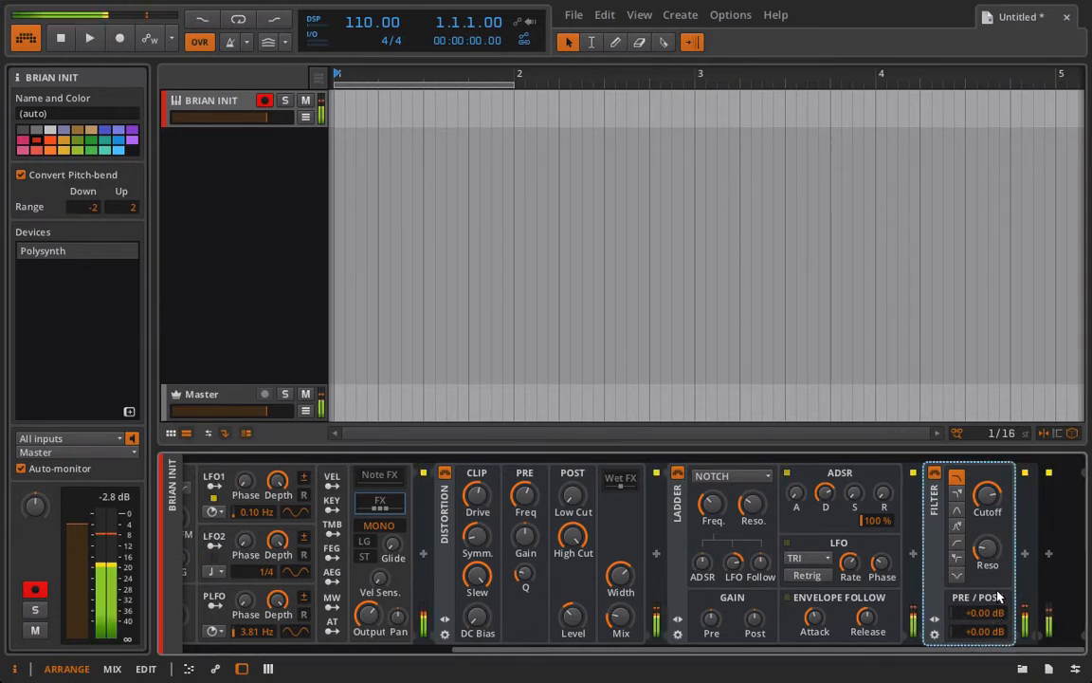
mouse_move(988, 498)
left_mouse_down()
mouse_move(989, 476)
mouse_move(989, 496)
left_mouse_up()
left_click_drag(984, 555, 984, 539)
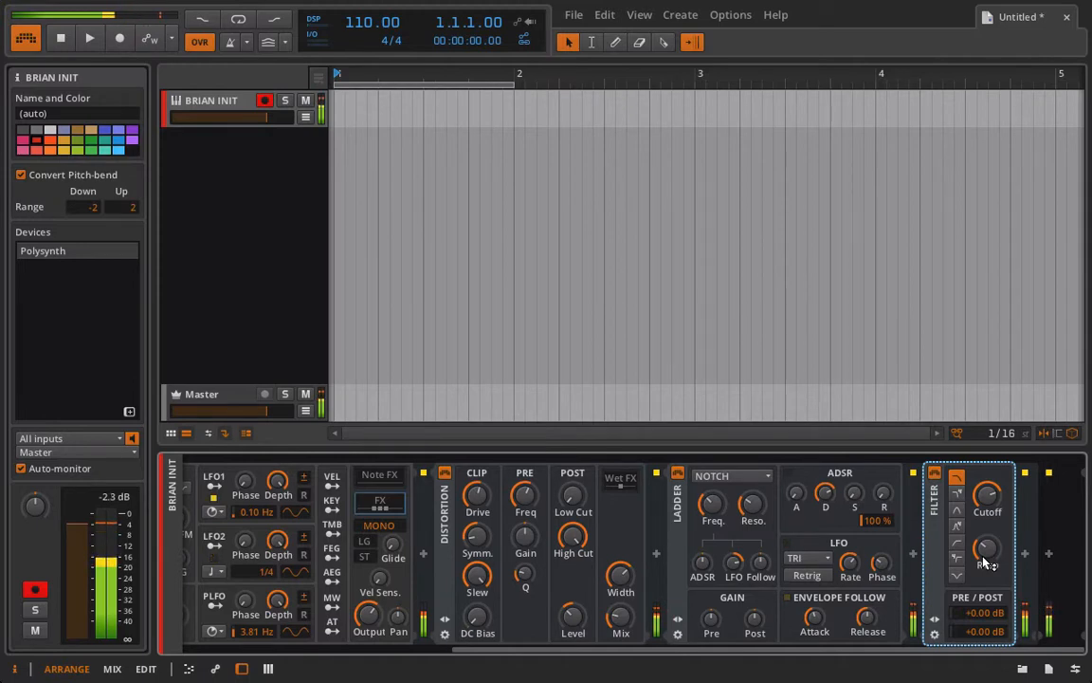
Insert an FX Chain container right after the Polysynth, ahead of the Distortion.
scroll(984, 563, "left", 5)
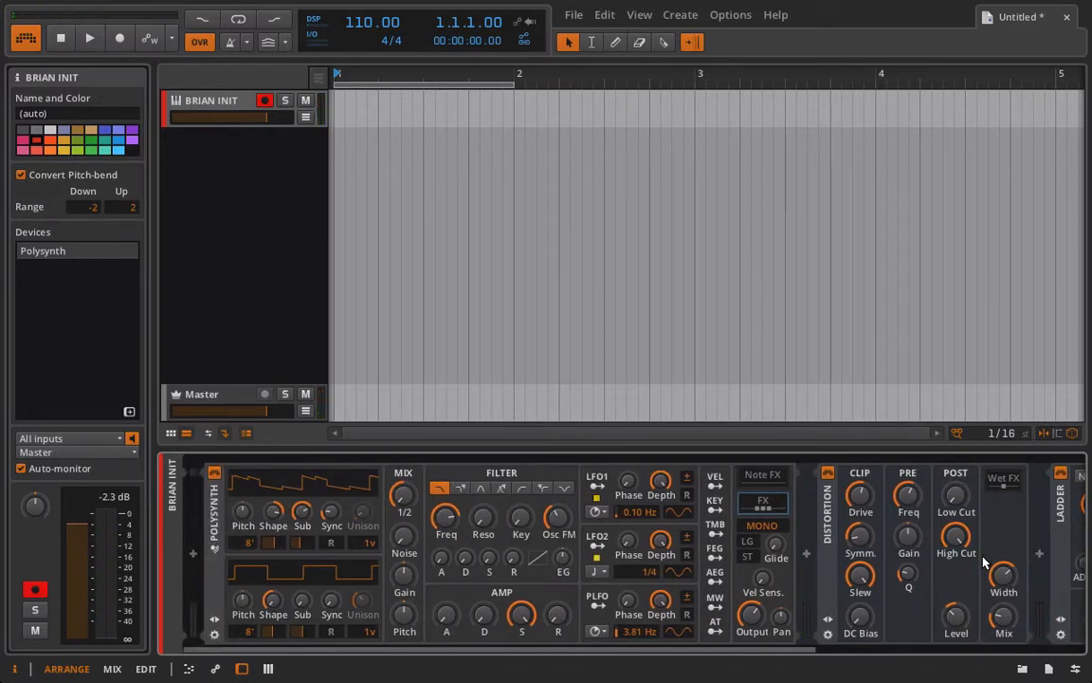
scroll(984, 564, "right", 6)
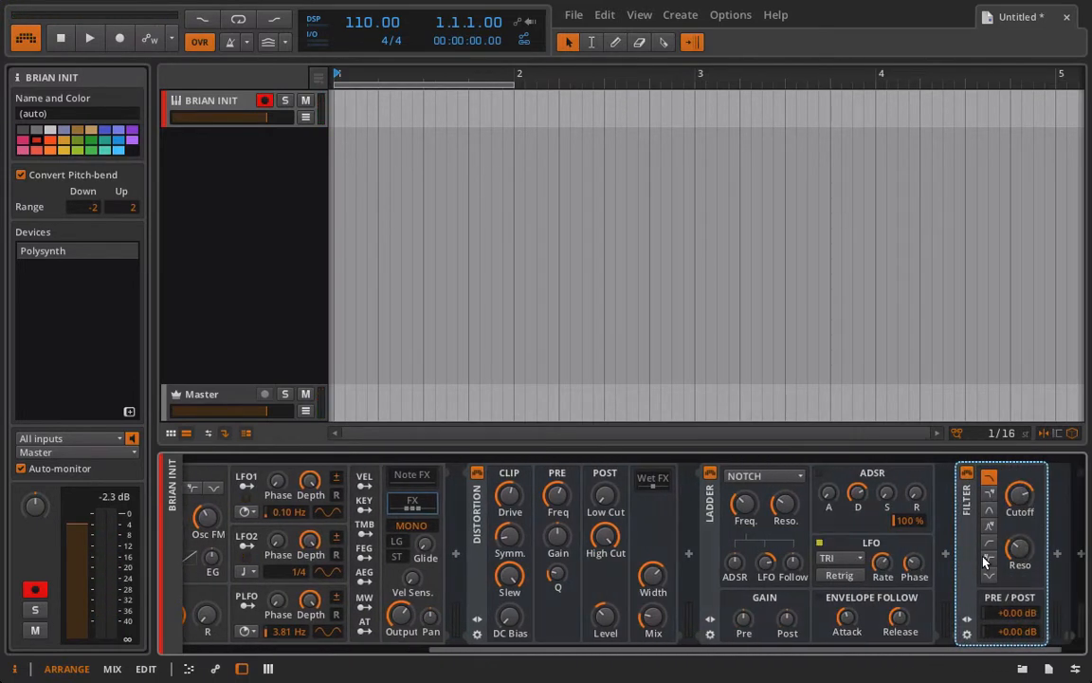
scroll(984, 563, "left", 4)
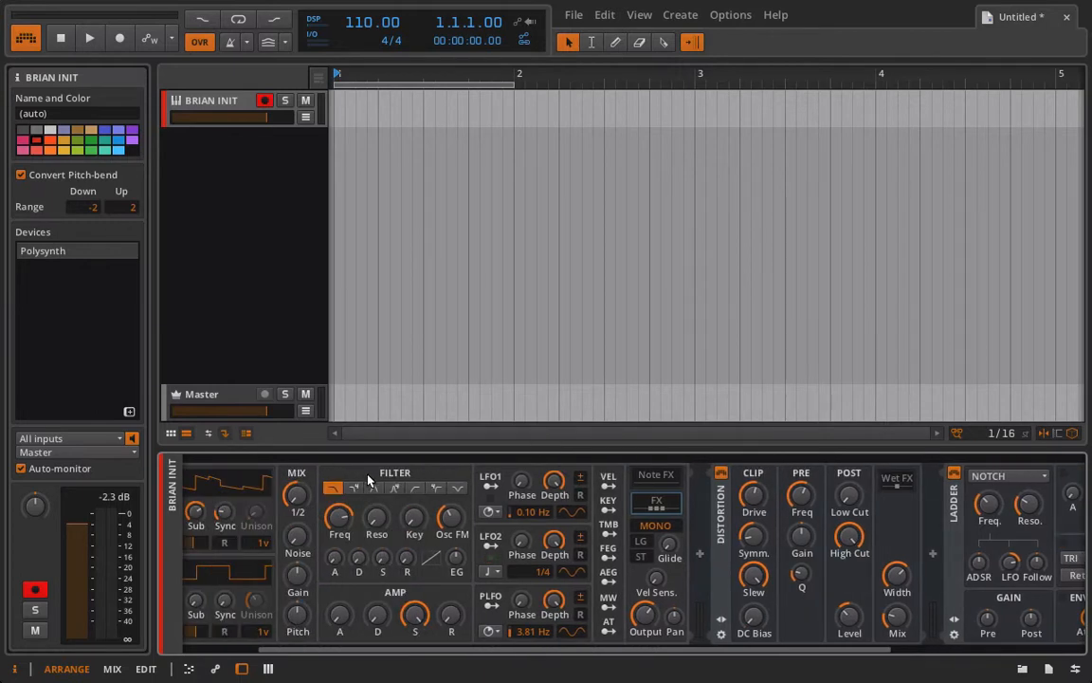
scroll(903, 468, "right", 3)
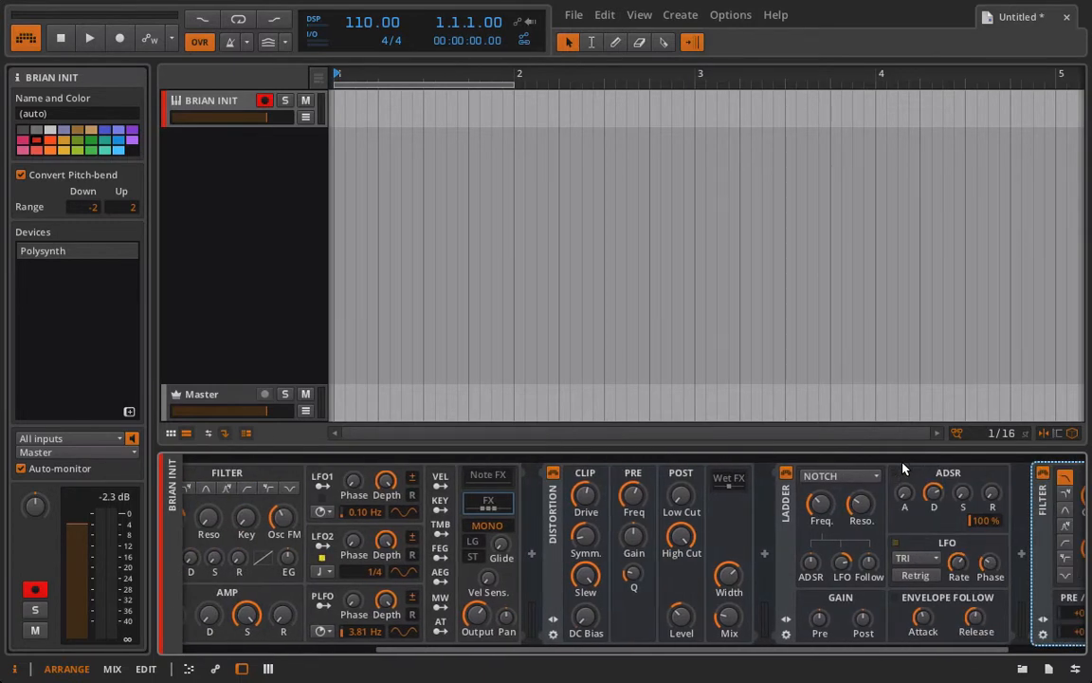
scroll(903, 468, "right", 2)
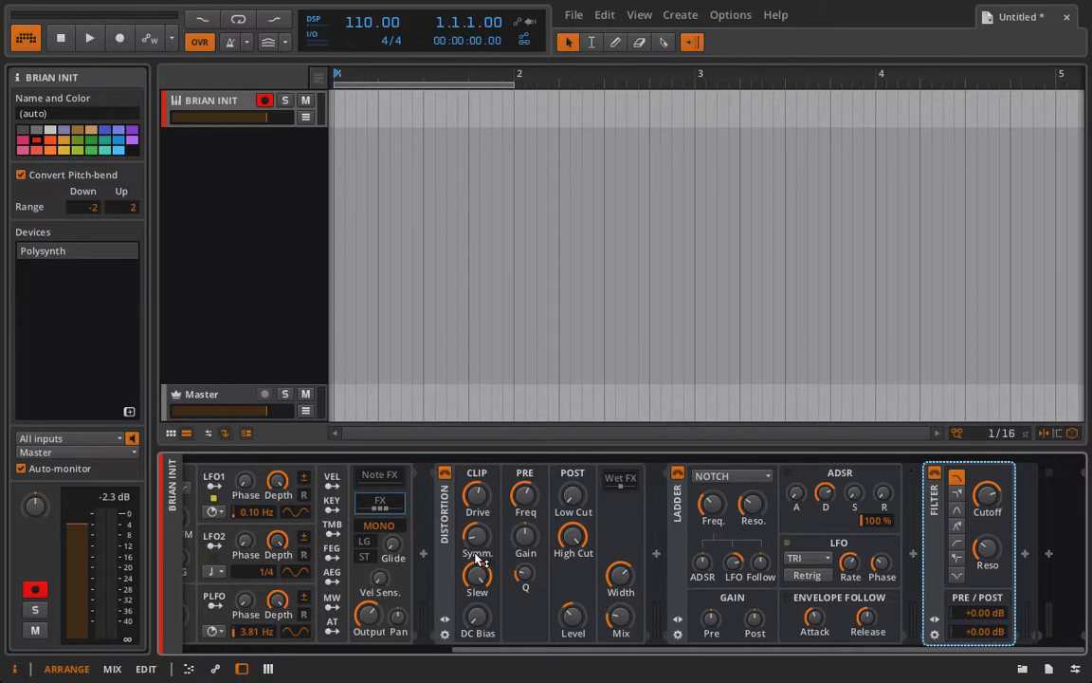
left_click(422, 557)
left_click(474, 633)
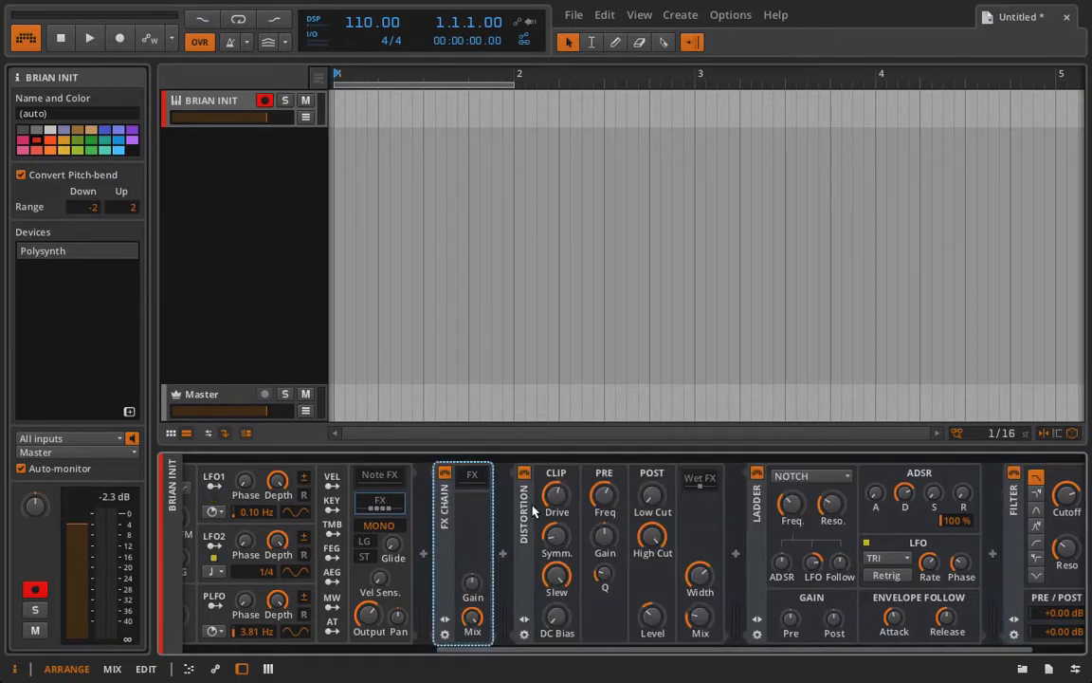
Select the Distortion, Ladder and Filter devices and move Distortion and Ladder into the FX Chain.
left_click(532, 512)
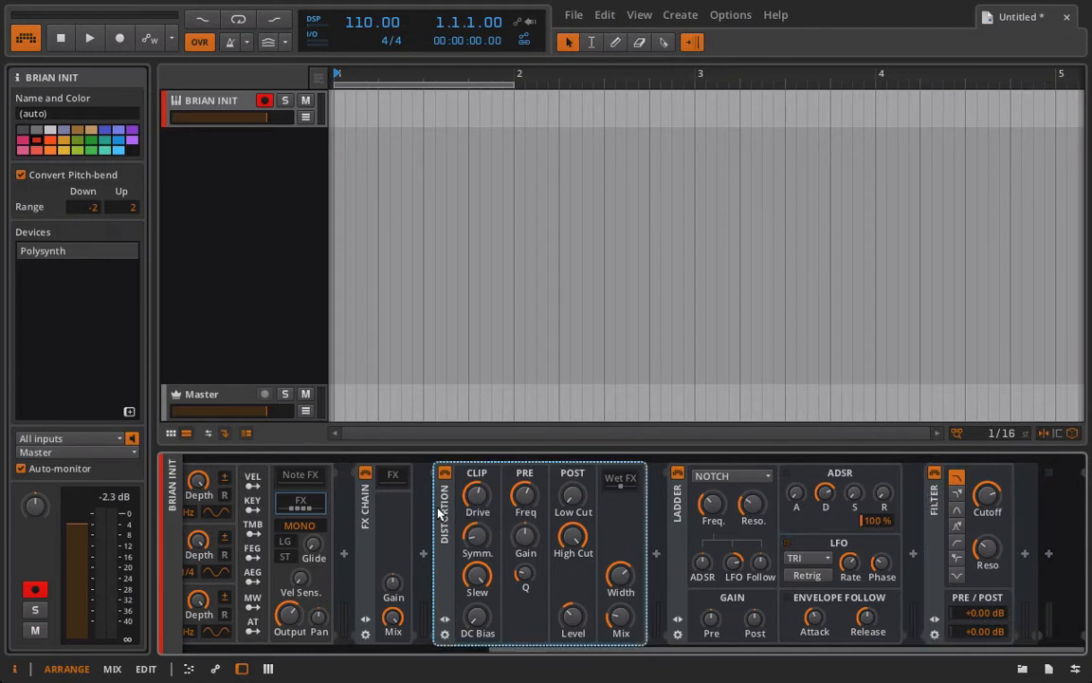
left_click(678, 517)
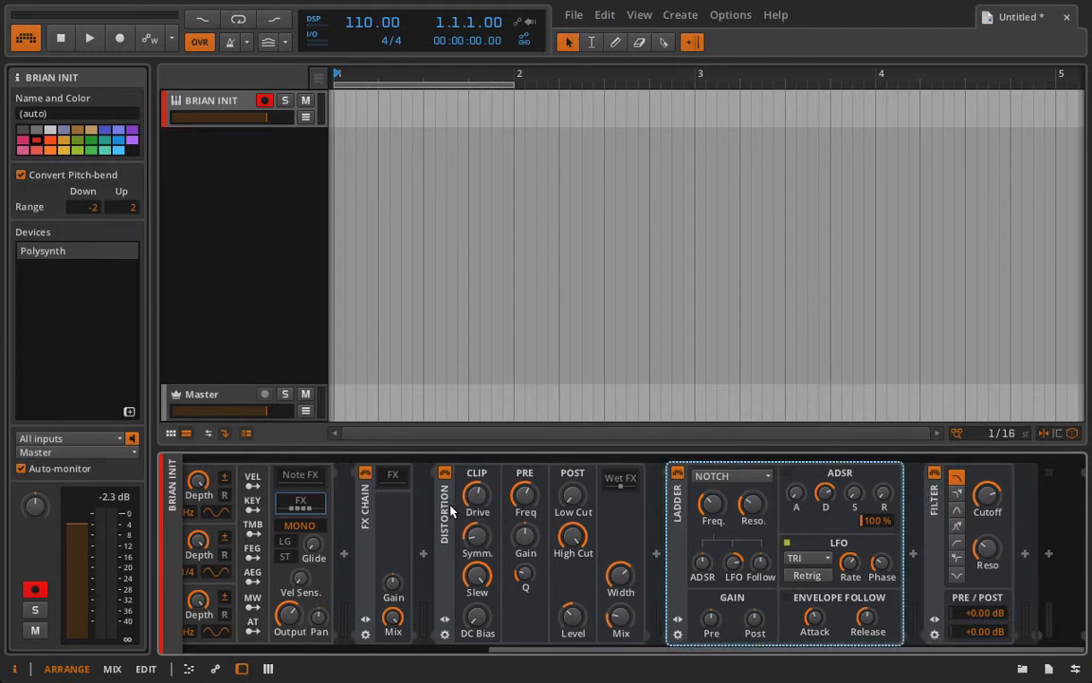
left_click(451, 512)
left_click(679, 531)
left_click(929, 513)
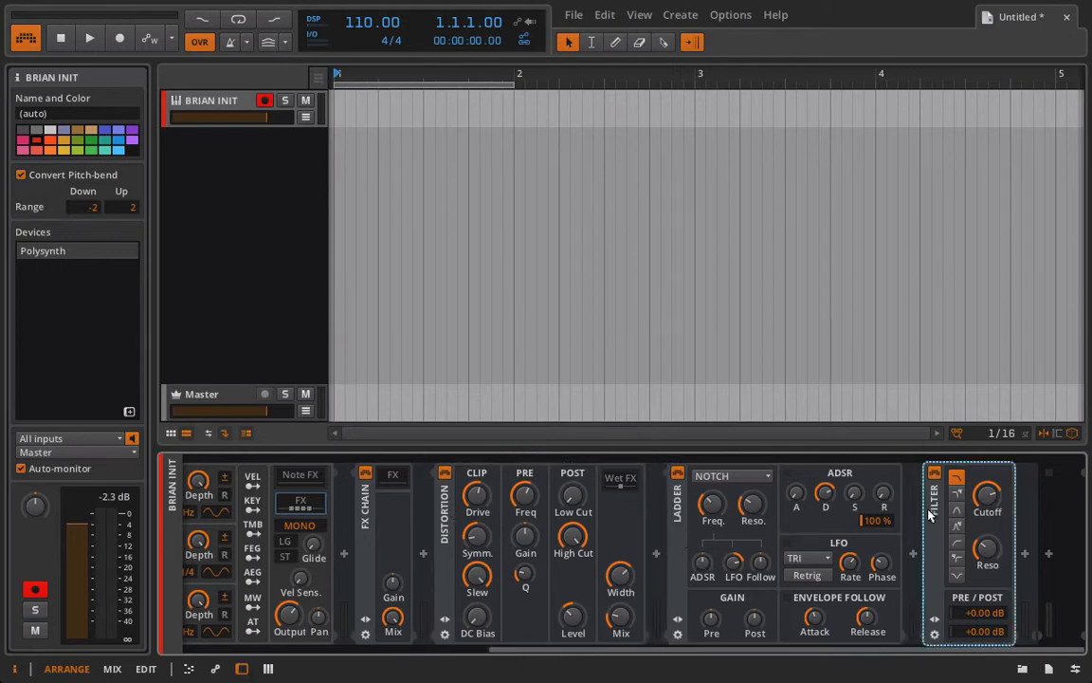
left_click_drag(447, 501, 396, 479)
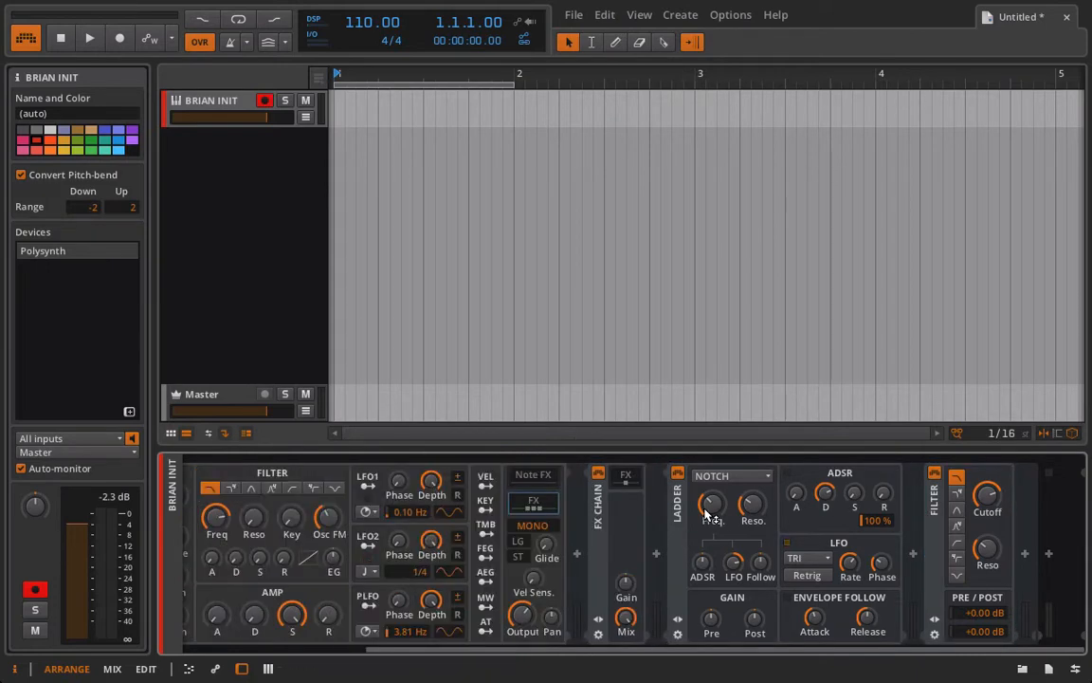
left_click_drag(678, 503, 625, 479)
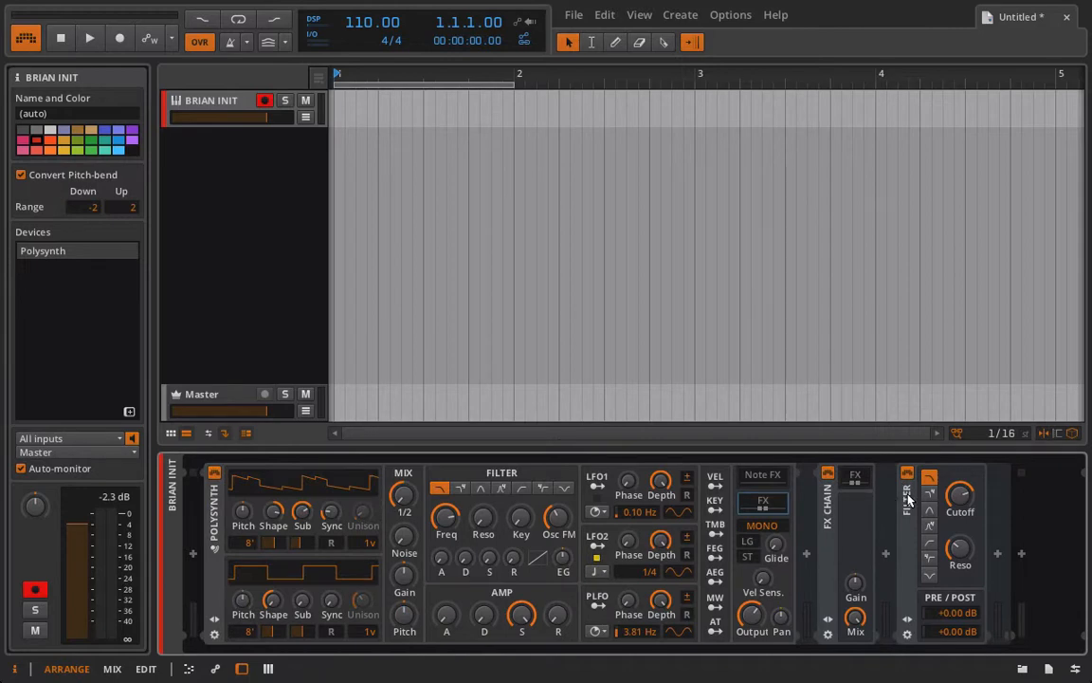
Move the Filter device into the FX Chain, then bypass and re-enable the chain to compare.
left_click_drag(907, 499, 861, 487)
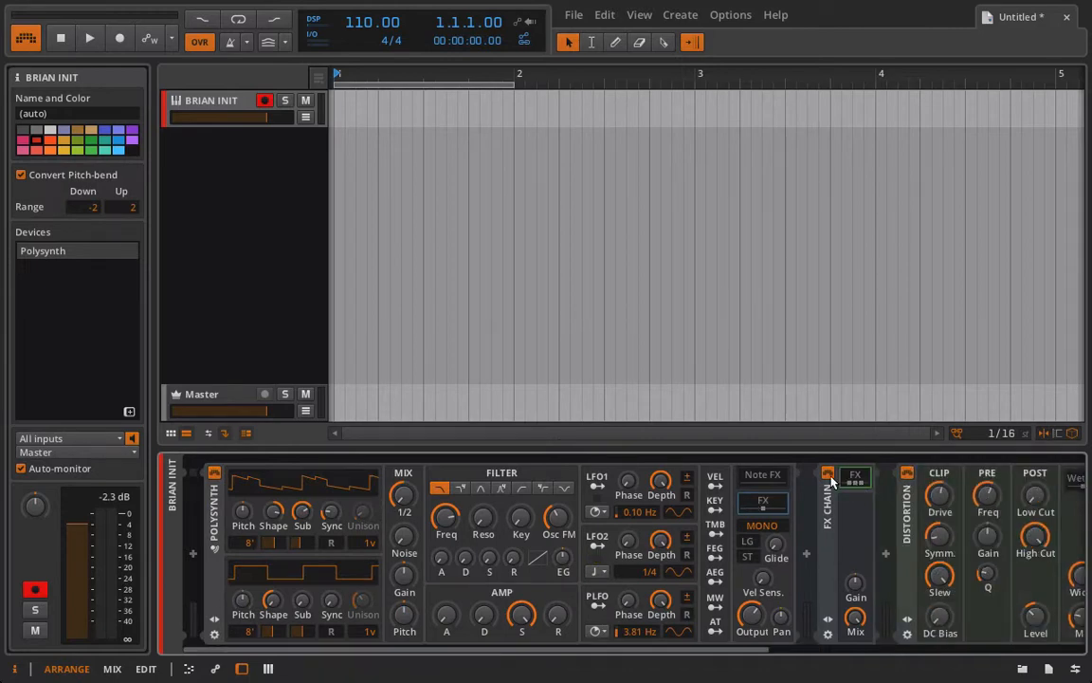
left_click(831, 478)
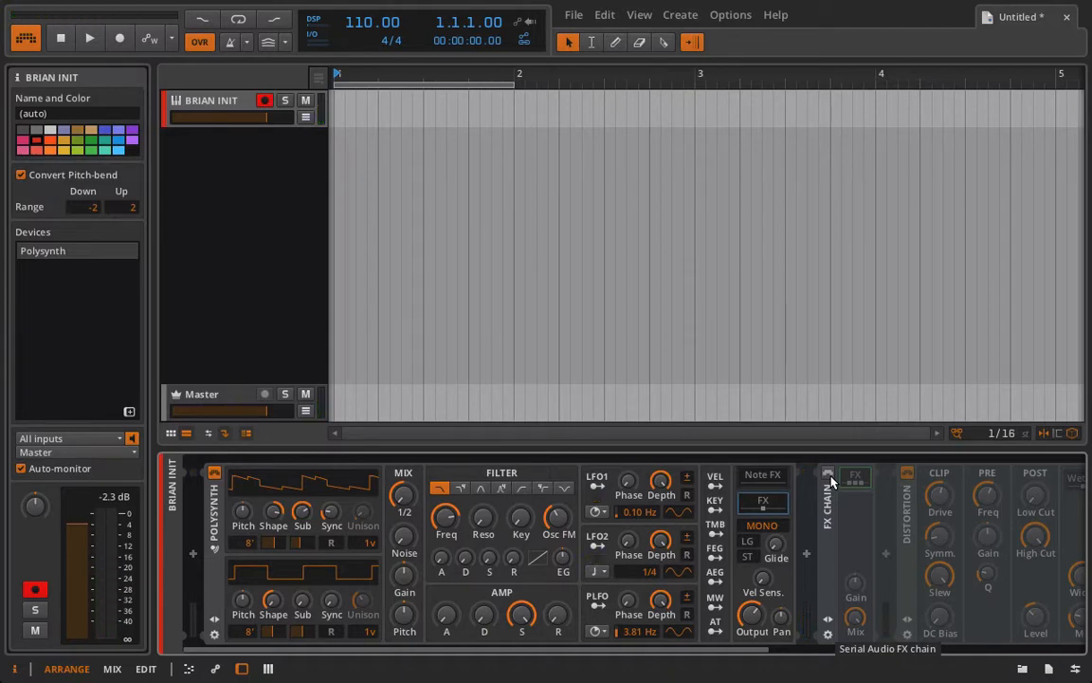
left_click(830, 478)
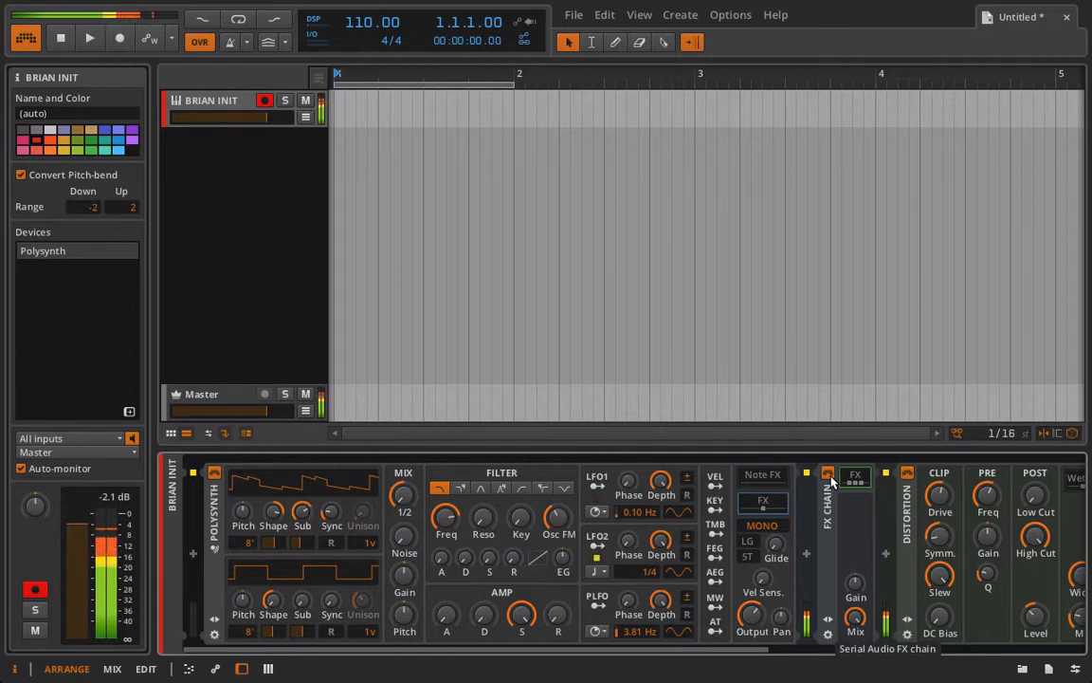
Set the FX Chain Mix to 40.5% and its Gain to +6.48 dB.
left_click_drag(856, 618, 857, 673)
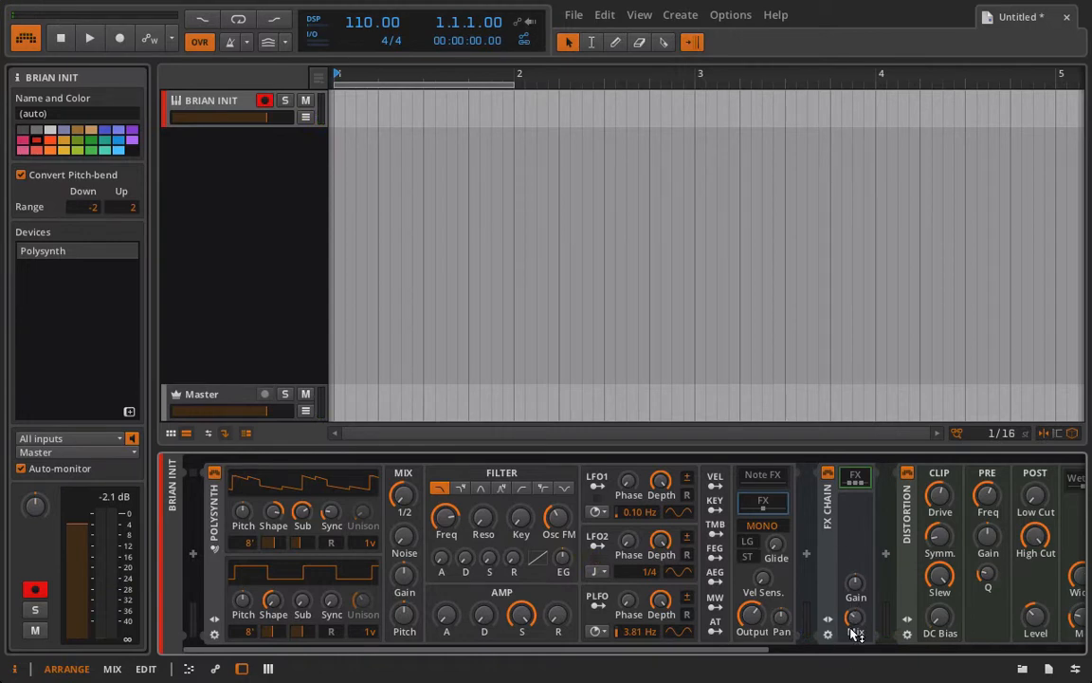
left_click_drag(856, 633, 856, 628)
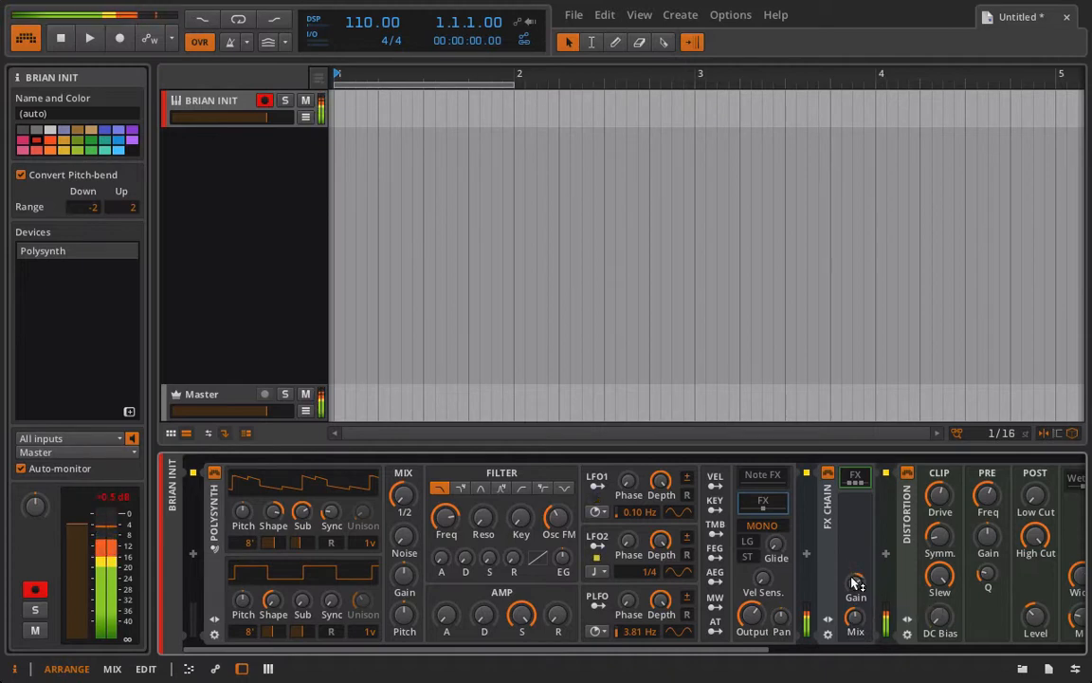
left_click_drag(856, 583, 856, 573)
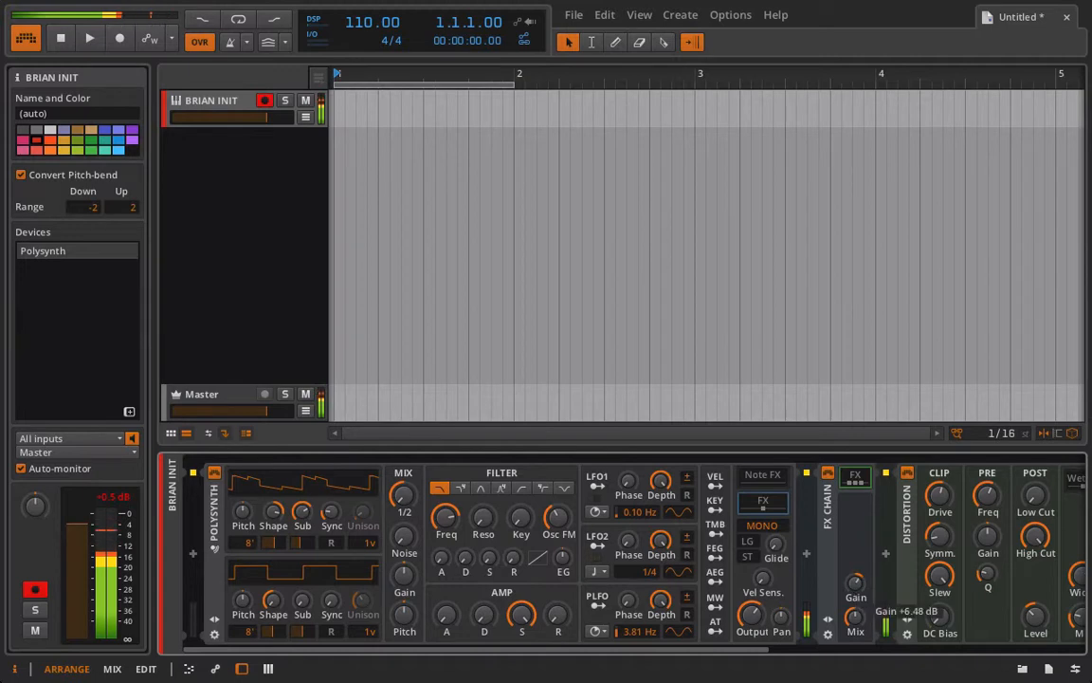